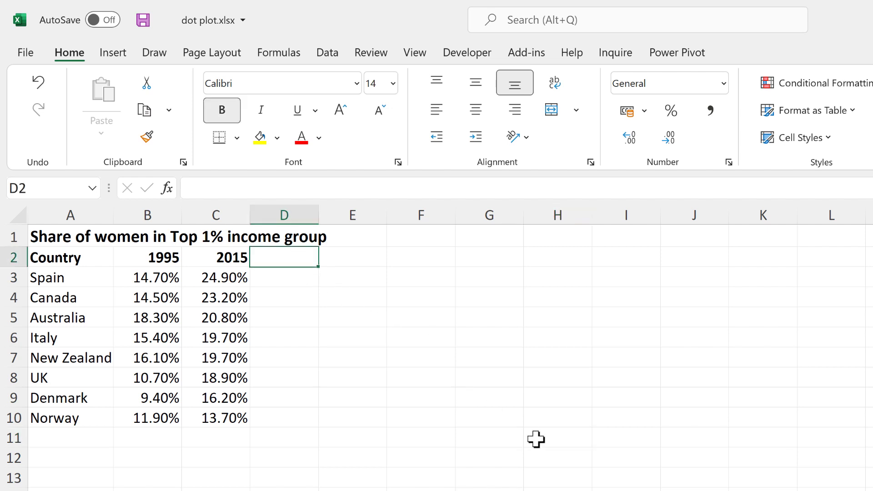
Add a 'y values' header in D2 and fill D3:D10 with 8 for Spain down to 1 for Norway
type("y values")
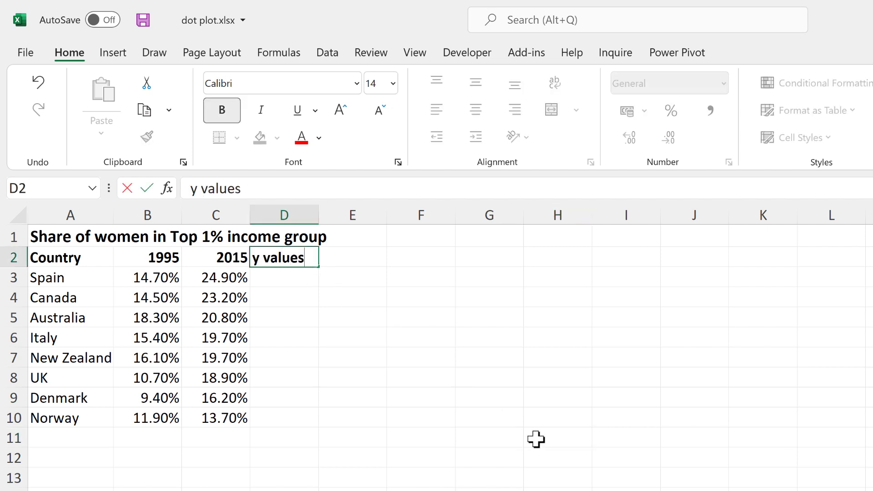
key("Return")
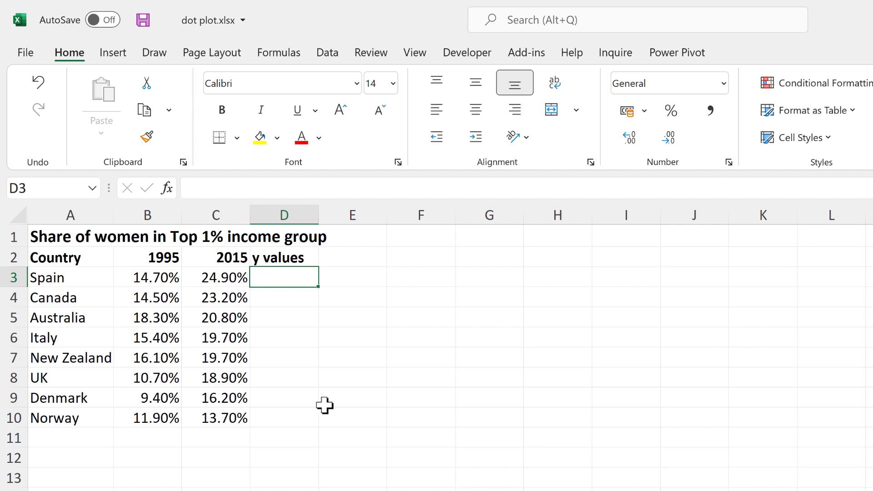
left_click(295, 417)
type("1")
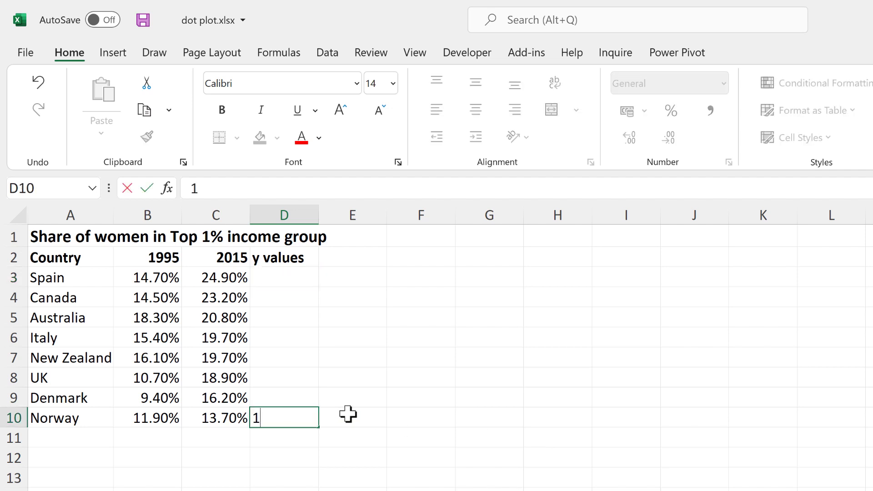
key("Tab")
left_click(300, 396)
type("2")
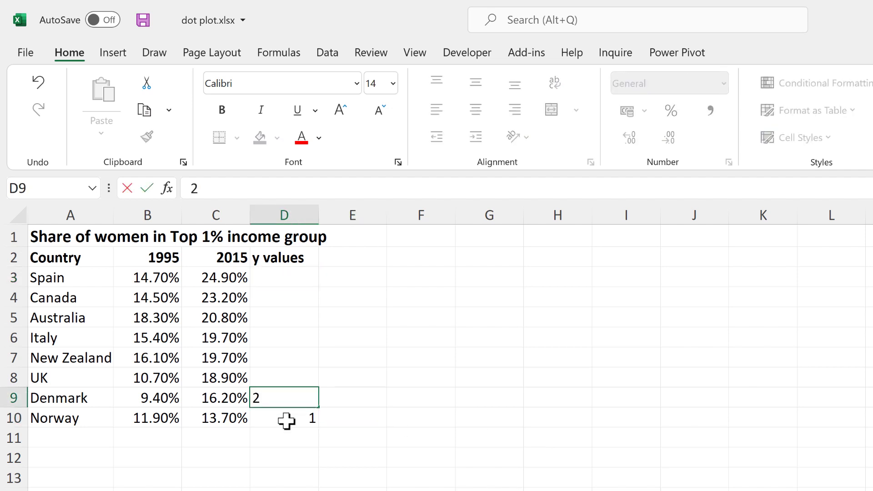
key("Return")
left_click_drag(291, 411, 296, 275)
left_click(384, 322)
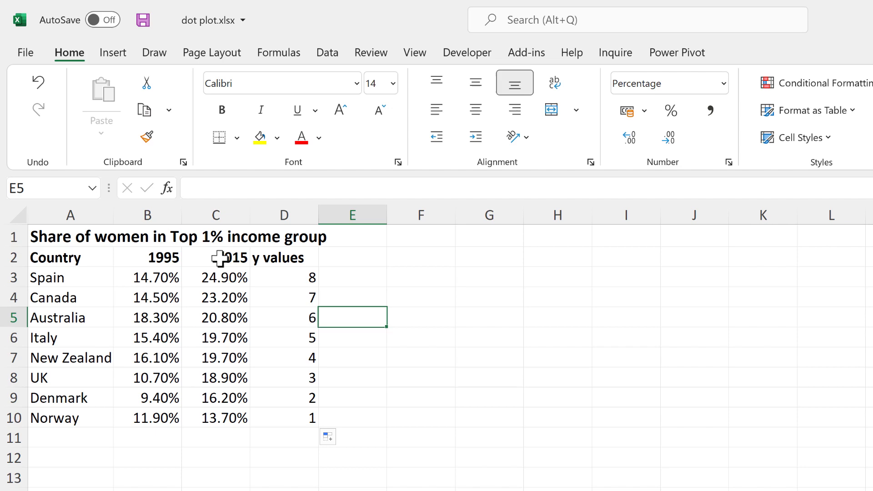
Insert a plain scatter chart of C2:D10 and place it at column E over rows 1–20
left_click_drag(220, 258, 281, 414)
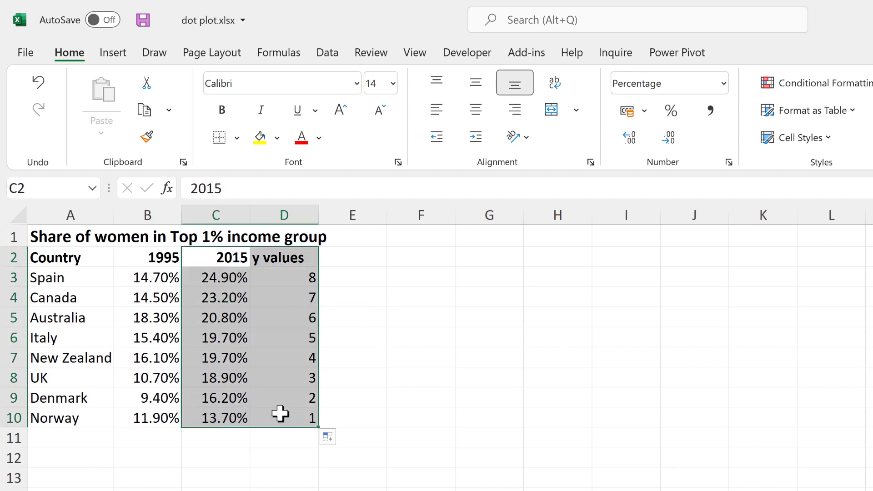
left_click(113, 58)
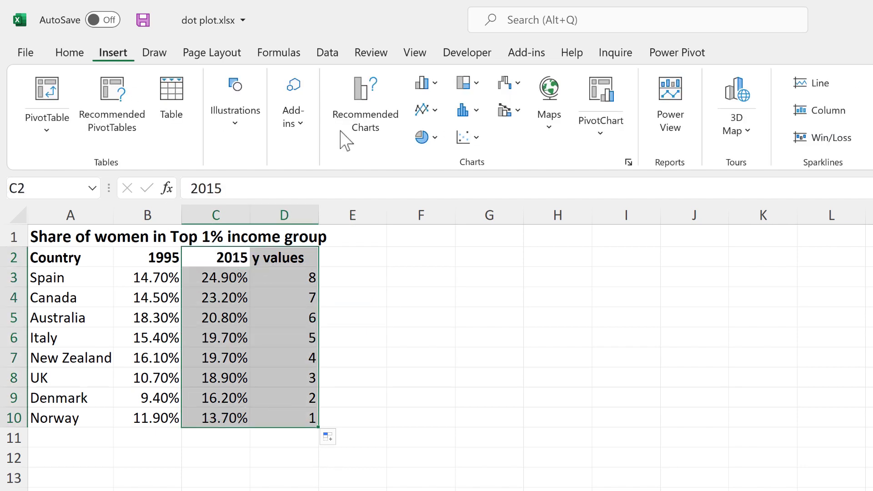
left_click(462, 142)
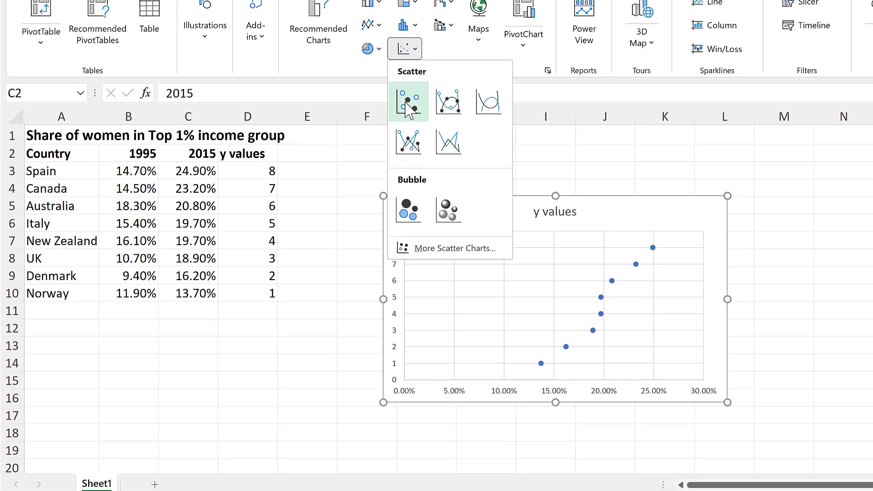
left_click(452, 175)
left_click_drag(453, 191, 393, 127)
left_click_drag(665, 336, 741, 461)
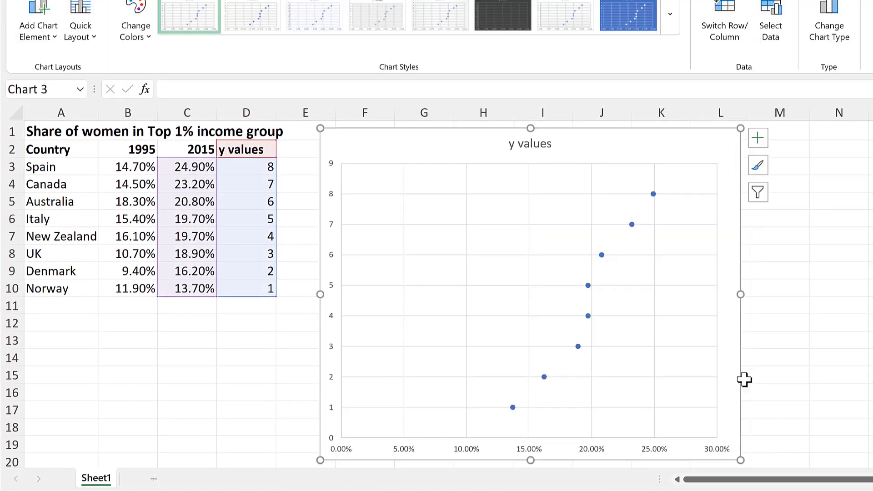
left_click(282, 353)
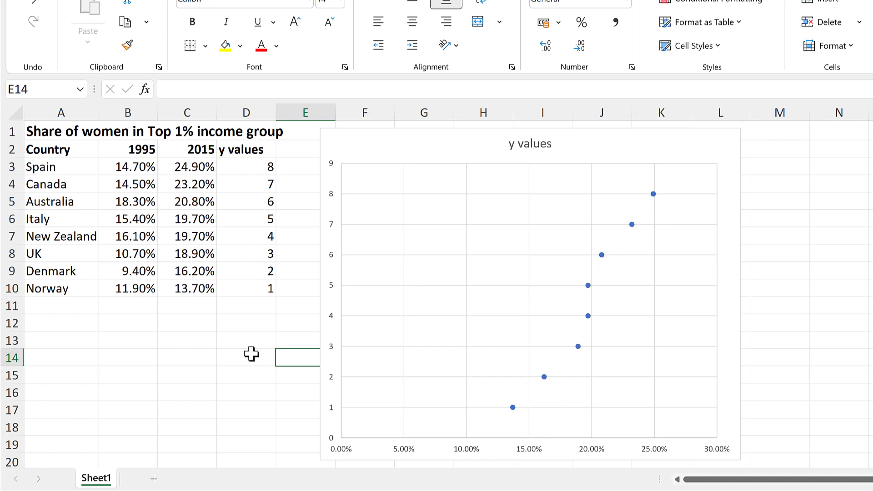
Select the country names Spain to Norway, then the y values 8 to 1, to compare them
left_click_drag(67, 174, 94, 293)
left_click(213, 319)
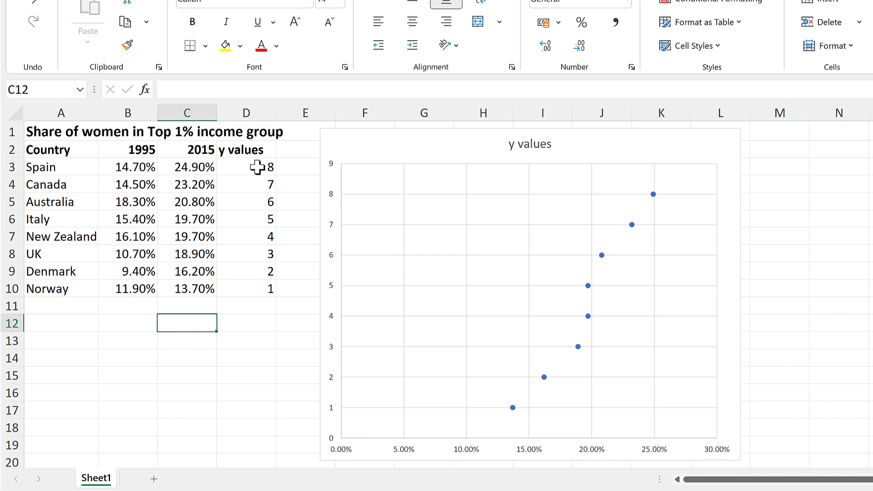
left_click_drag(257, 167, 255, 285)
left_click(264, 336)
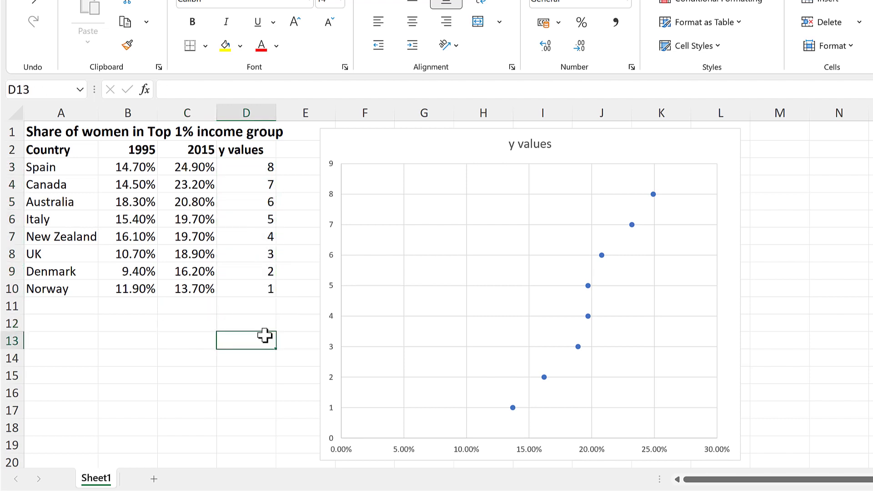
In Select Data, rename the existing 'y values' series to 2015 using cell C2
left_click(391, 135)
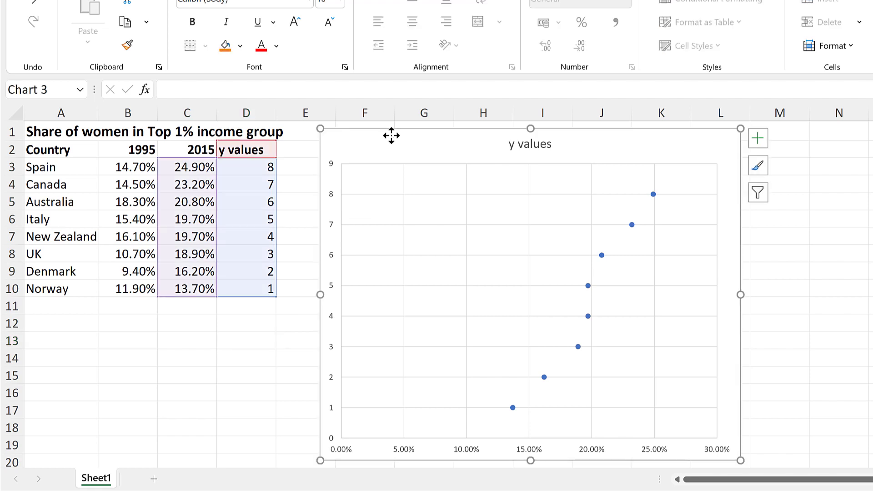
right_click(392, 135)
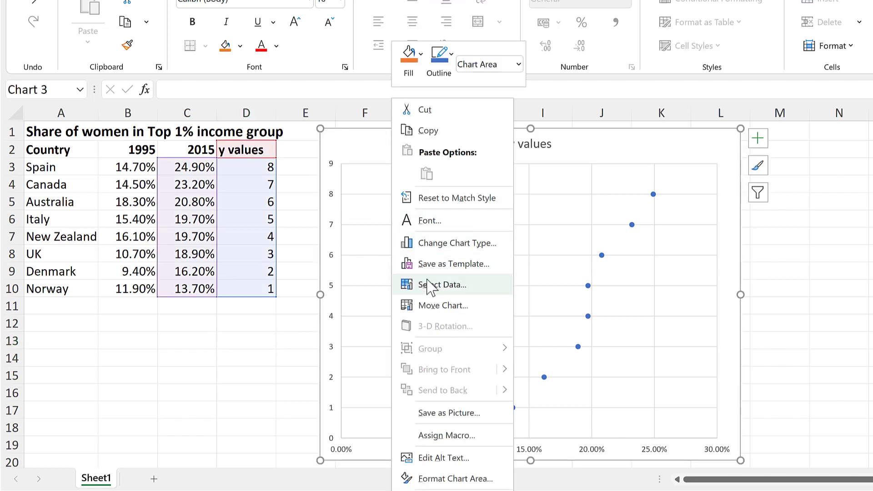
left_click(430, 285)
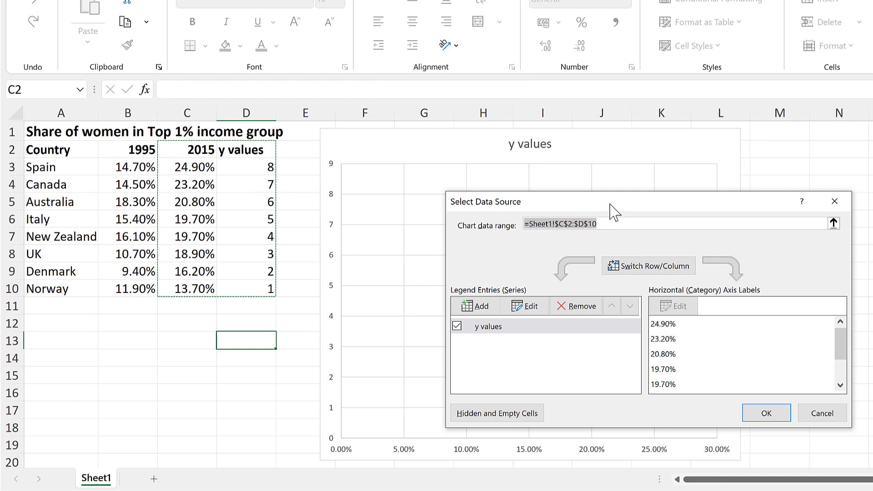
left_click_drag(610, 205, 488, 164)
left_click(407, 285)
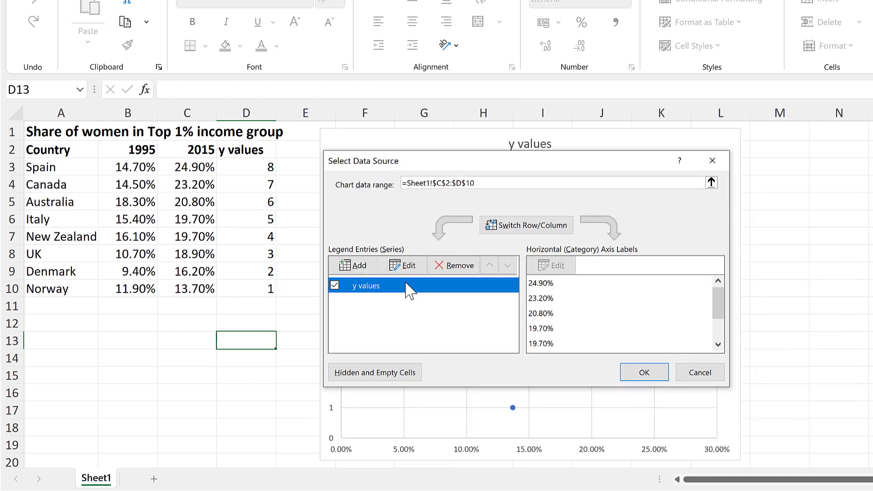
left_click(410, 267)
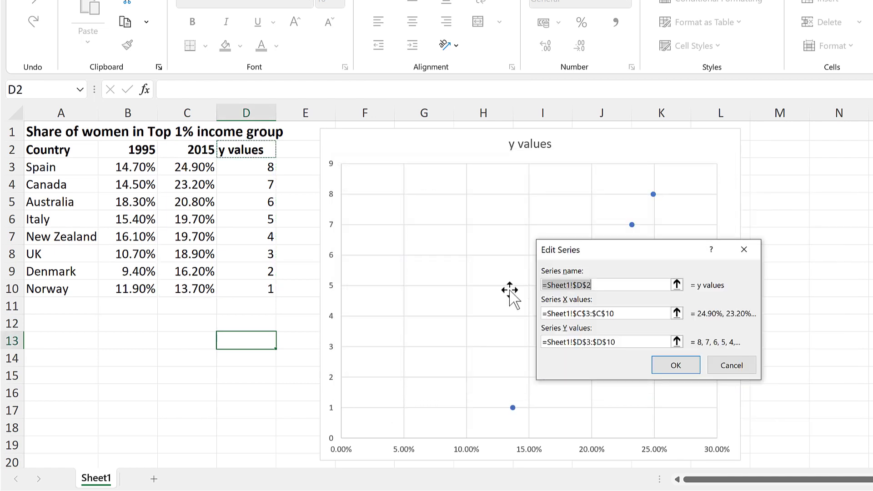
left_click_drag(596, 256, 430, 233)
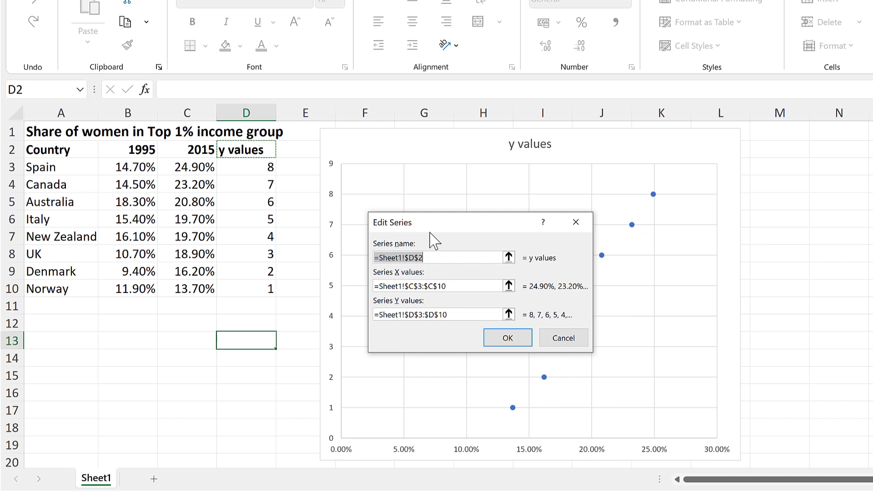
key("BackSpace")
left_click(196, 148)
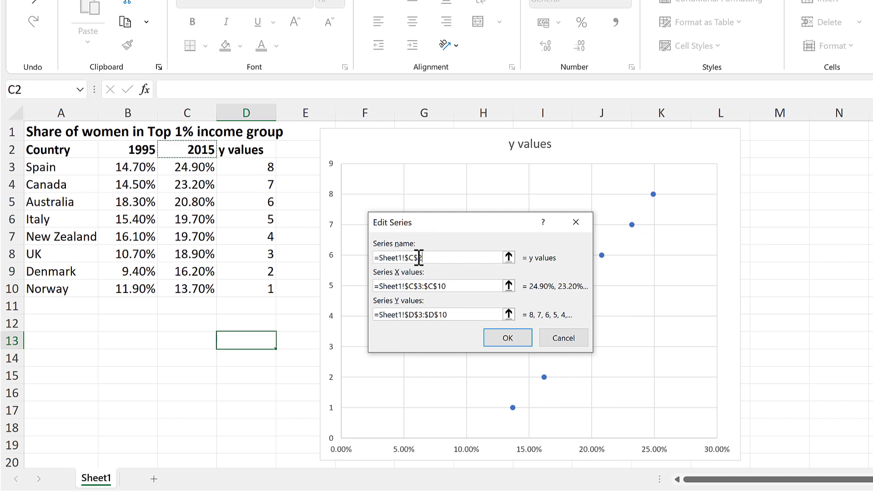
left_click(514, 341)
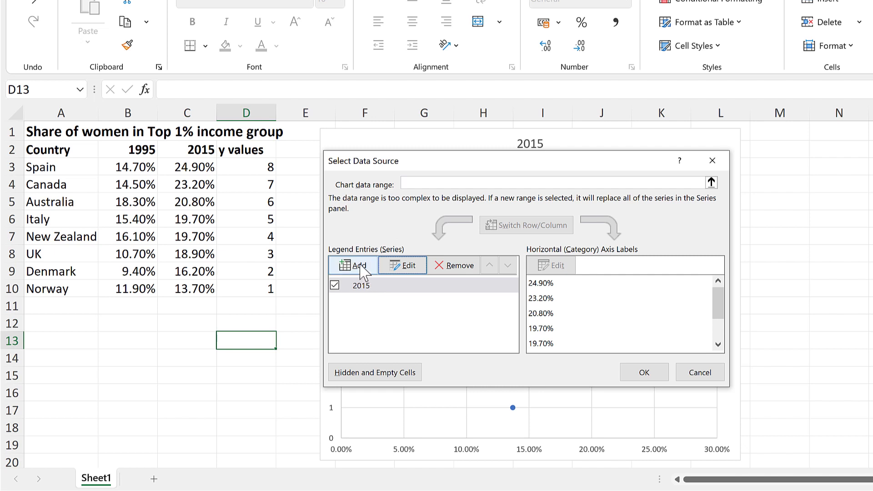
Add a 1995 series named from B2, with X values B3:B10 and Y values D3:D10
left_click(359, 266)
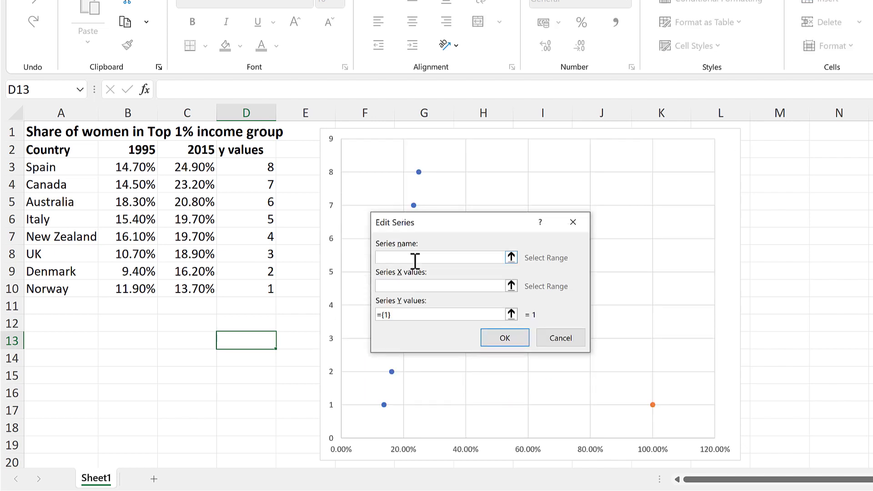
left_click(136, 150)
left_click(417, 289)
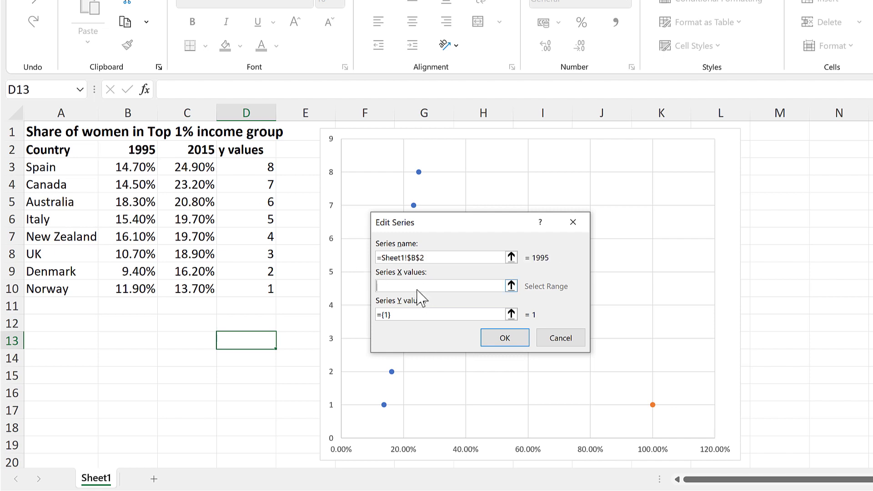
left_click_drag(135, 167, 137, 285)
left_click_drag(414, 315, 359, 320)
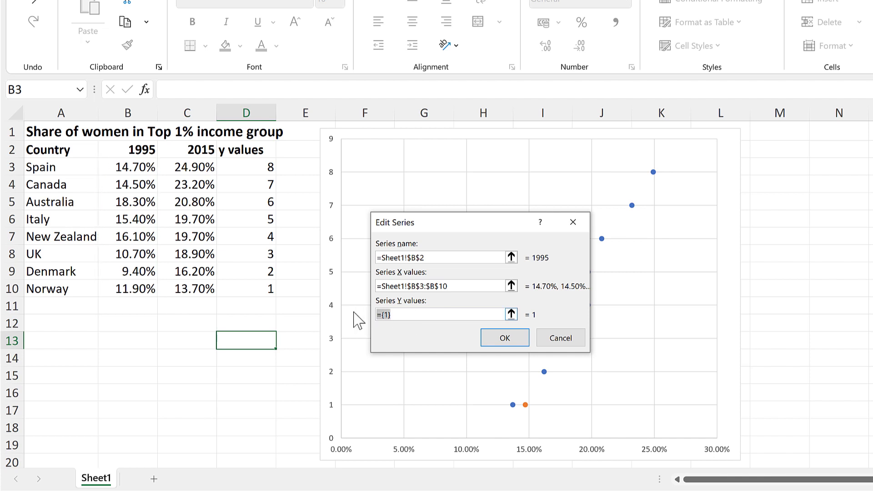
left_click_drag(260, 170, 253, 285)
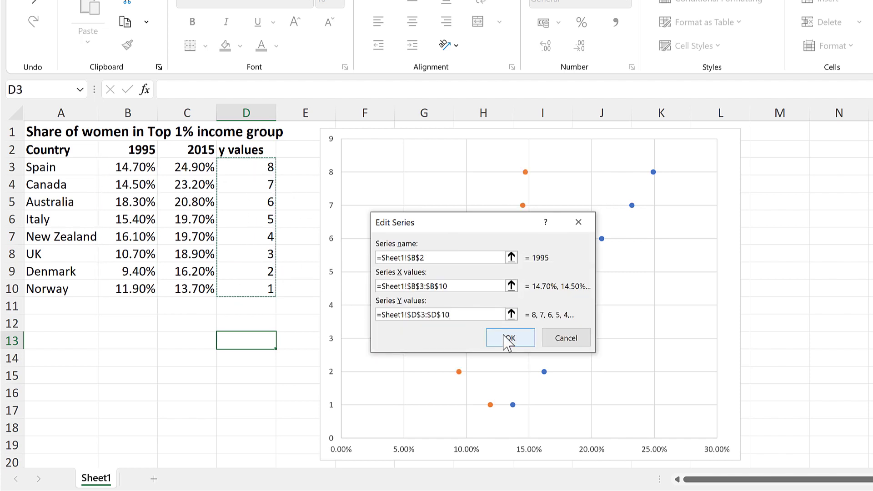
left_click(508, 338)
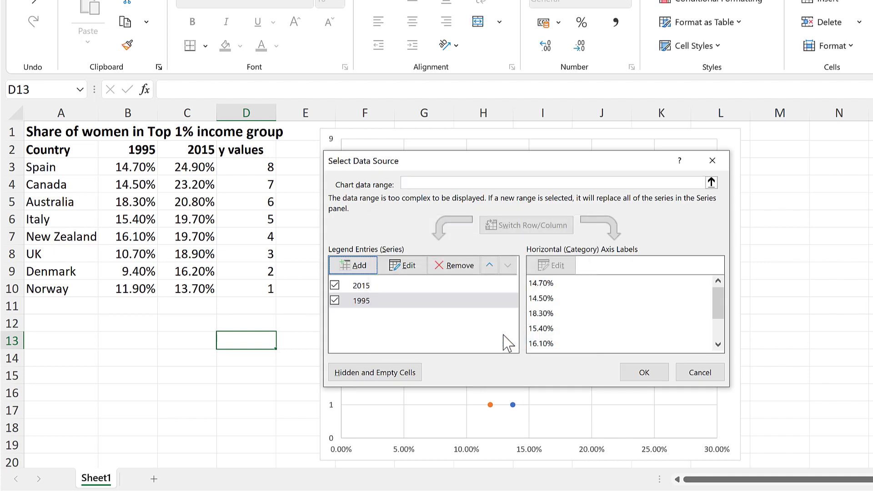
left_click(643, 372)
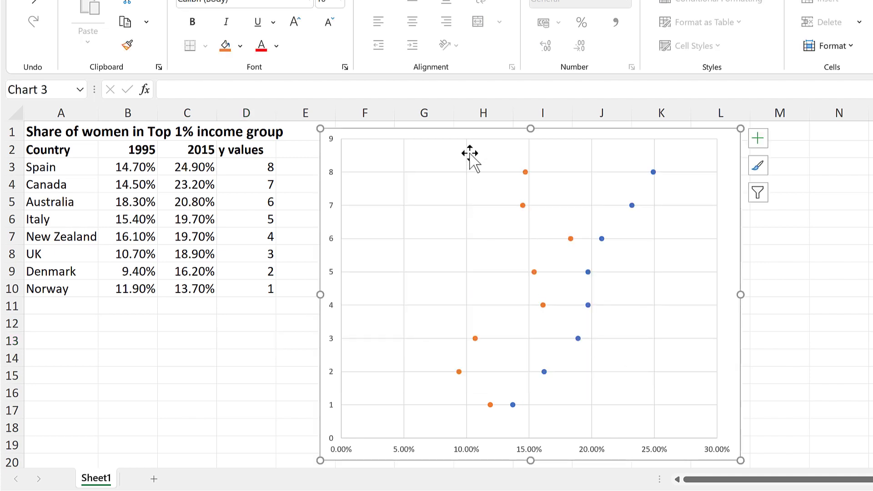
Delete the vertical gridlines and set the vertical axis Bounds Minimum to 0.5 in Format Axis
left_click(467, 155)
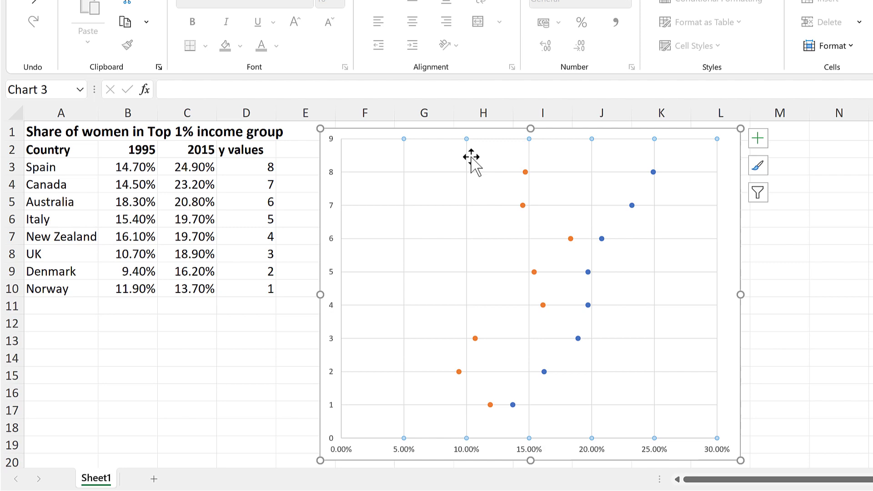
key("Delete")
left_click(334, 173)
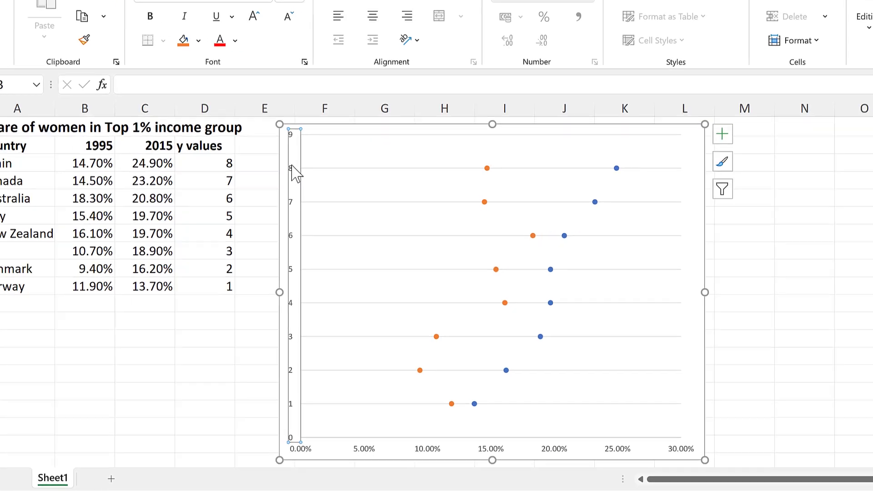
double_click(295, 172)
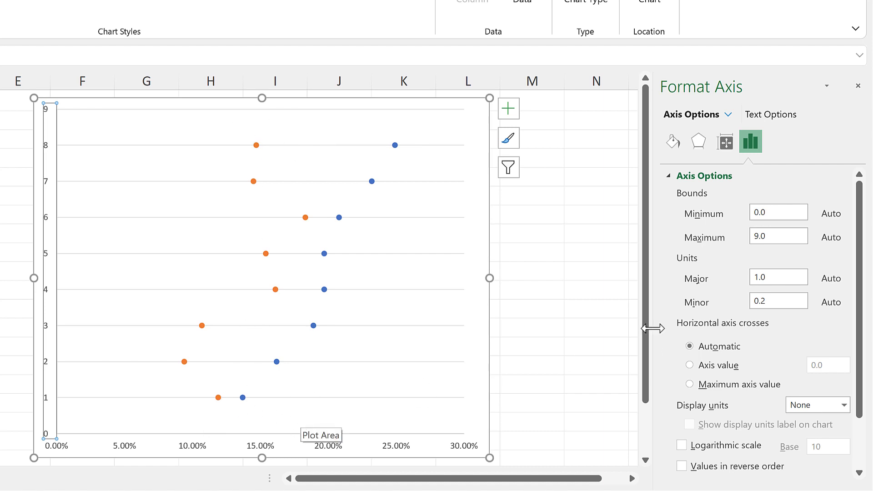
left_click(785, 217)
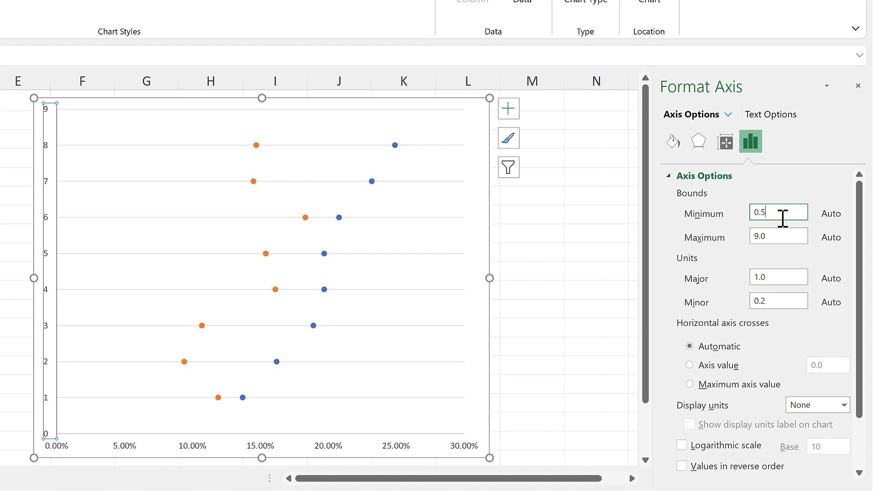
key("Return")
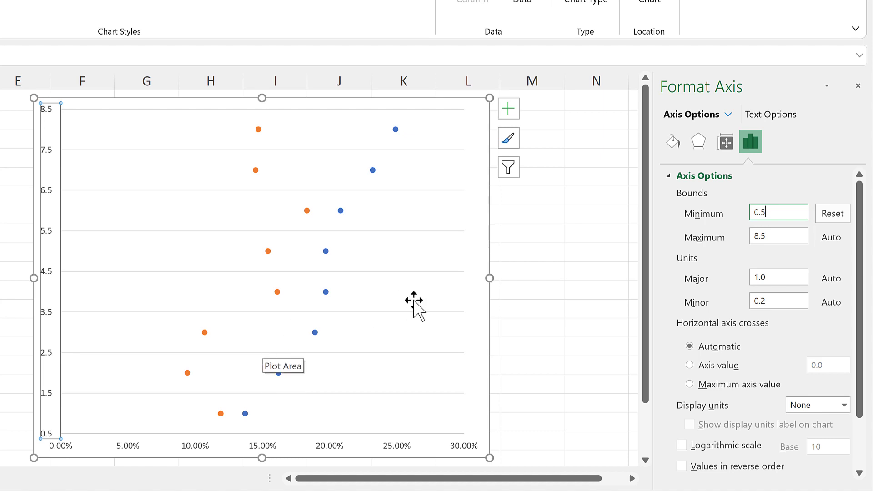
left_click(541, 237)
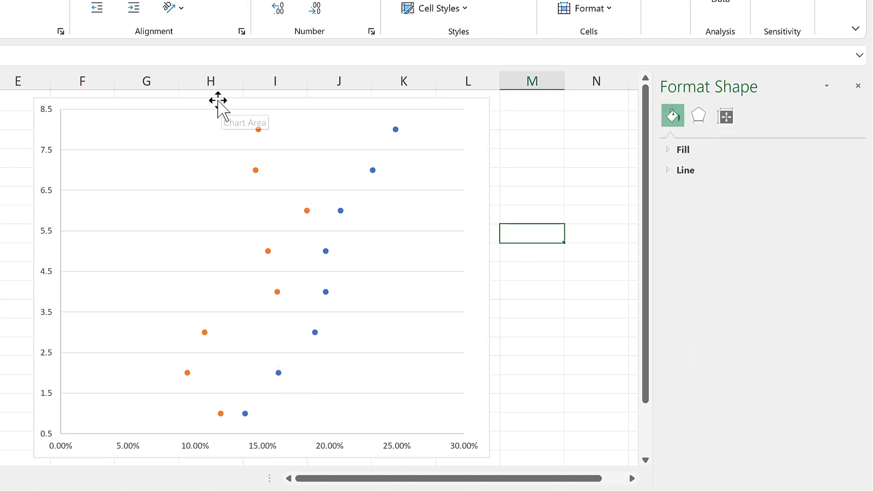
Shift the chart further right and enter the 'lines' header in E2
left_click_drag(229, 102, 321, 111)
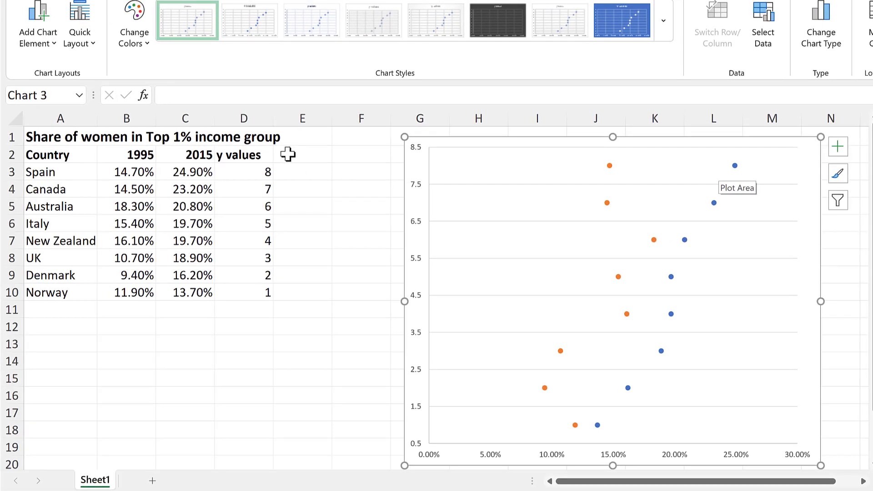
left_click(58, 126)
type("lines")
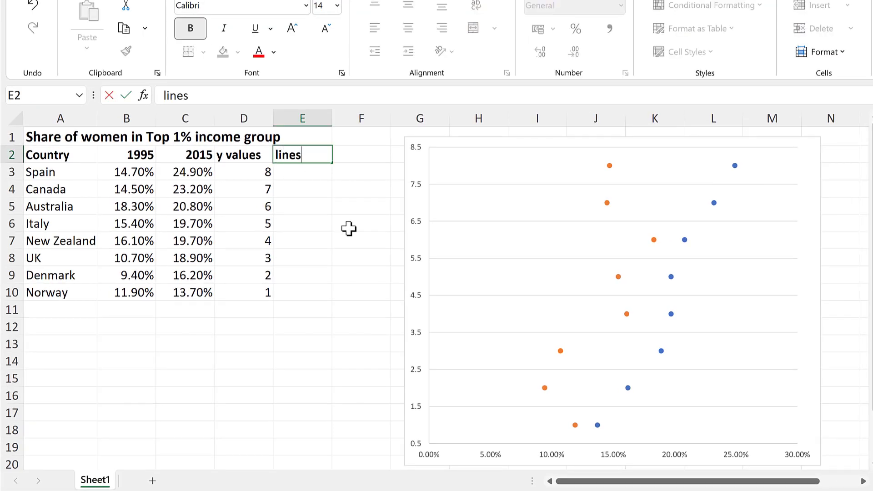
key("Return")
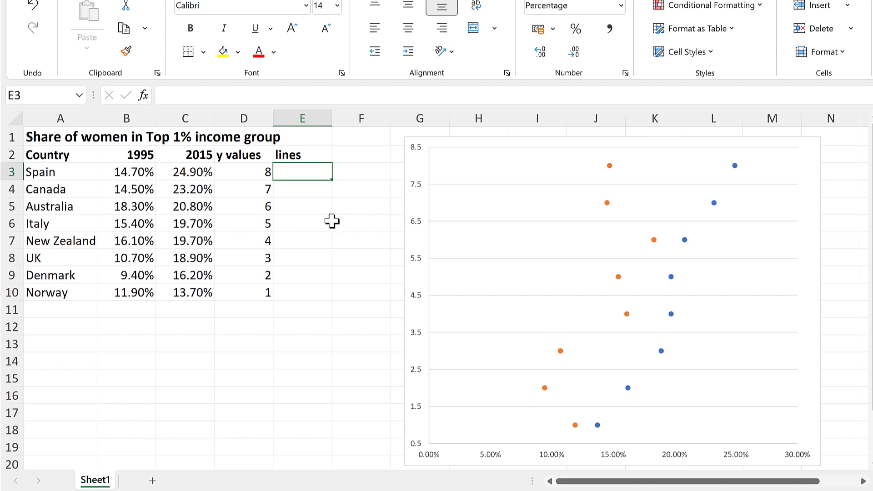
Fill E3:E10 with the formula =C3-B3, giving each country's 2015 minus 1995 share
type("=")
left_click(201, 172)
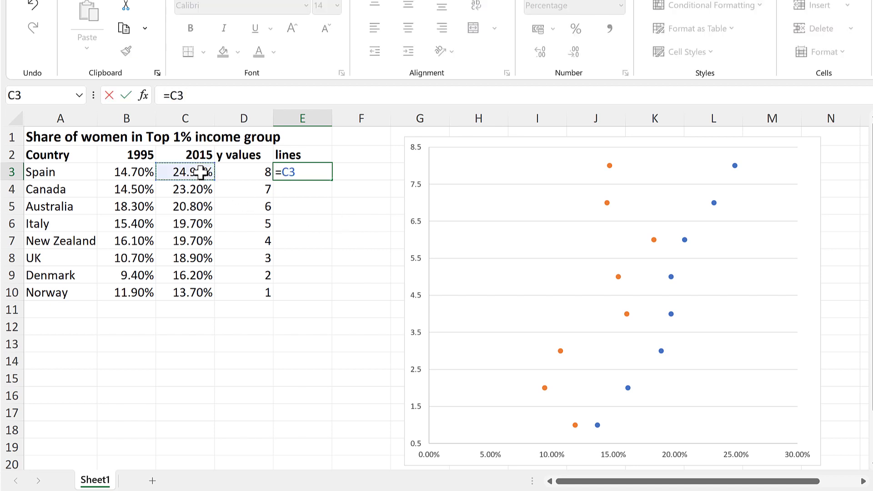
type("-")
left_click(118, 172)
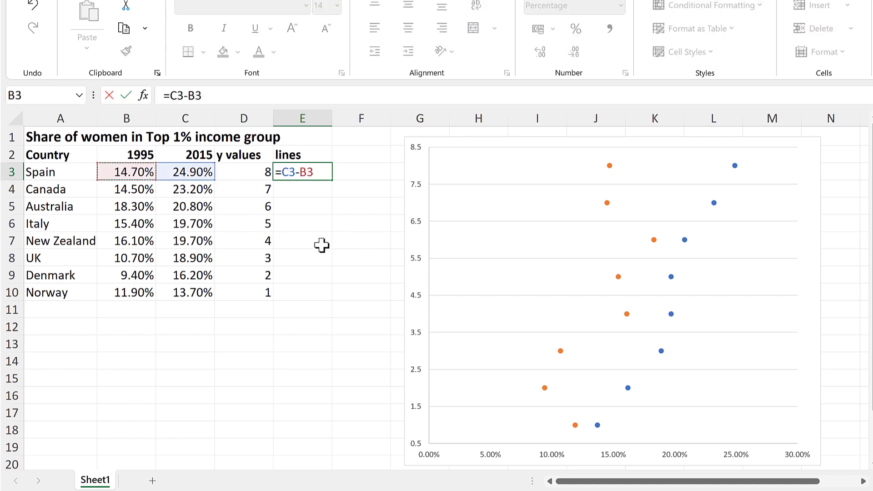
key("Return")
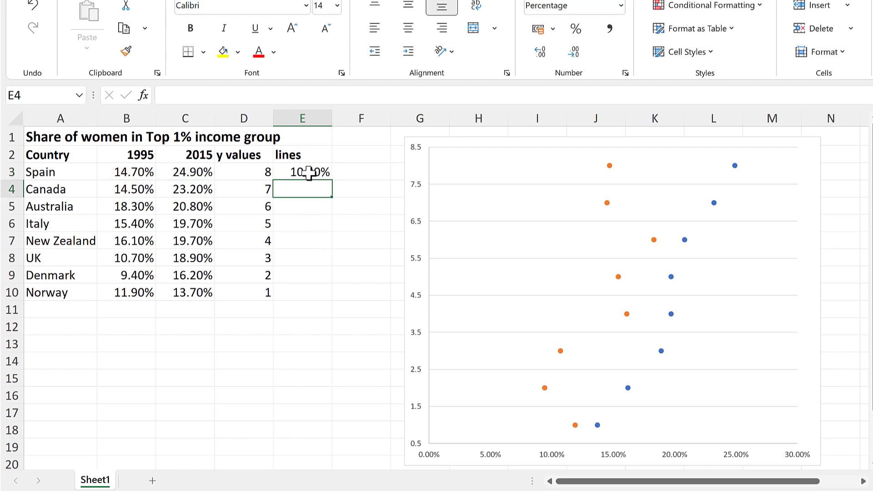
left_click(308, 172)
double_click(334, 182)
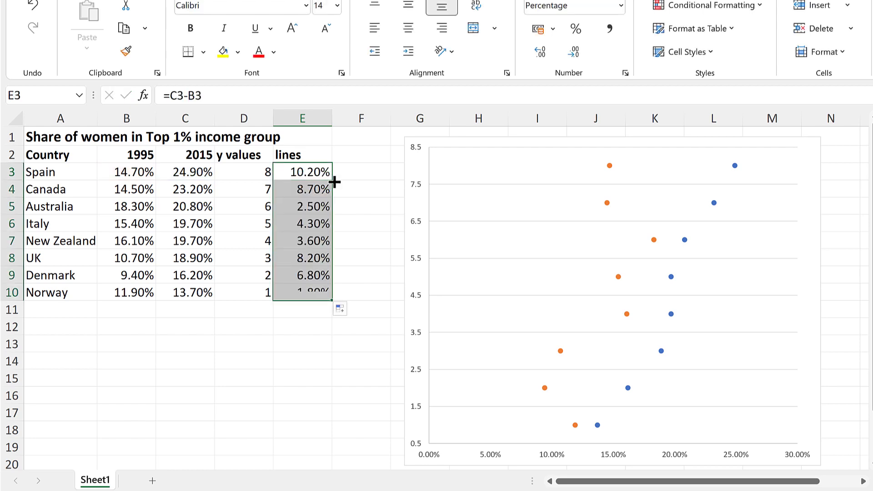
Add error bars to the 1995 series from the Chart Elements list
left_click(361, 174)
double_click(606, 165)
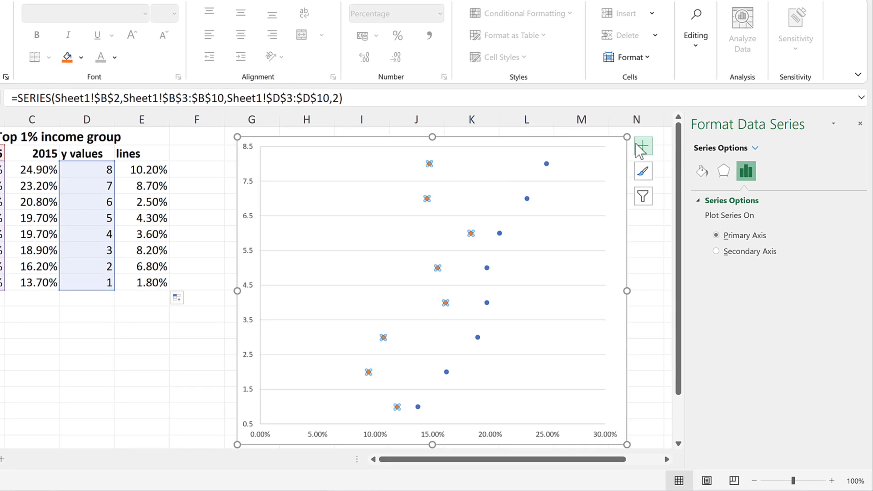
left_click(641, 150)
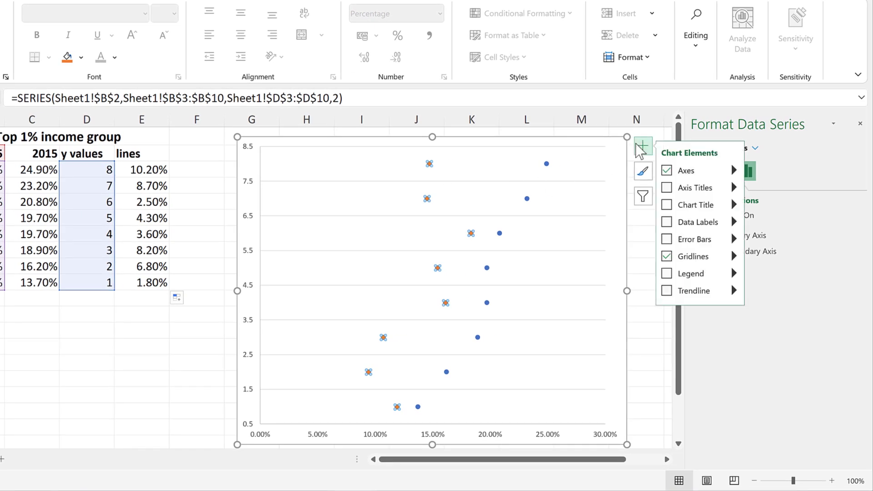
left_click(666, 239)
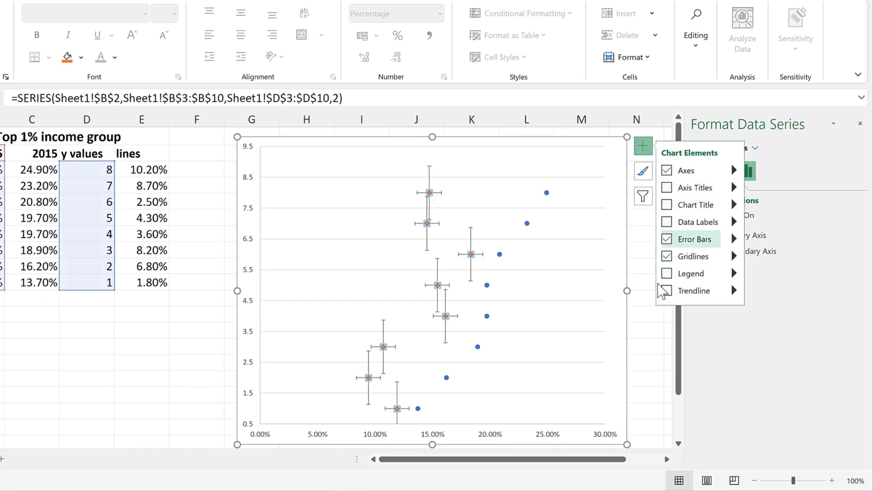
left_click(654, 314)
Delete the vertical error bars and make the horizontal ones extend only in the Plus direction
left_click(429, 166)
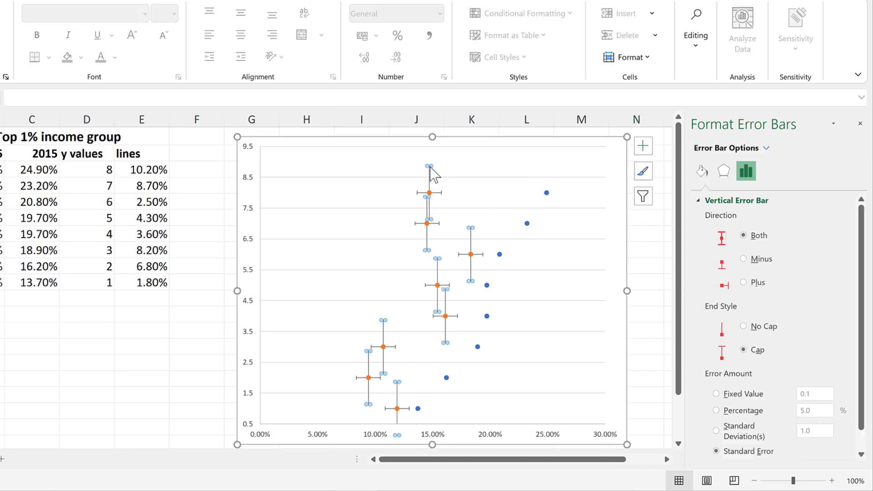
key("Delete")
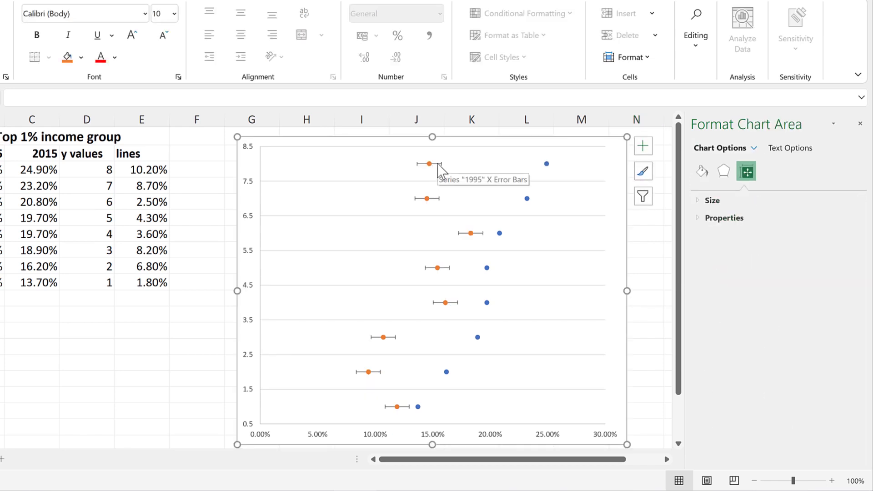
left_click(439, 170)
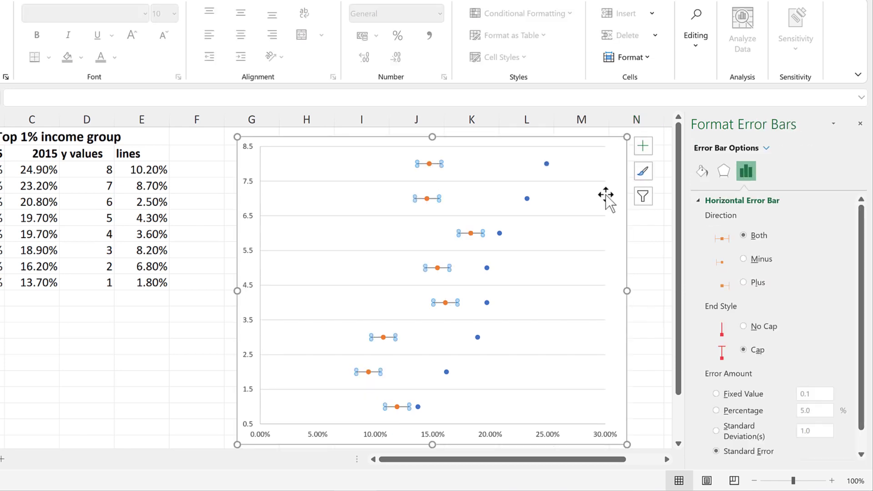
left_click(743, 282)
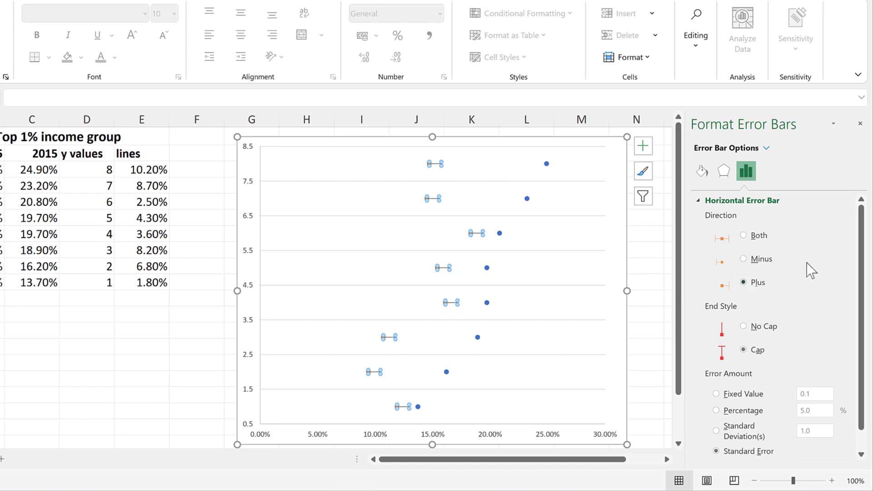
scroll(814, 249, "down", 1)
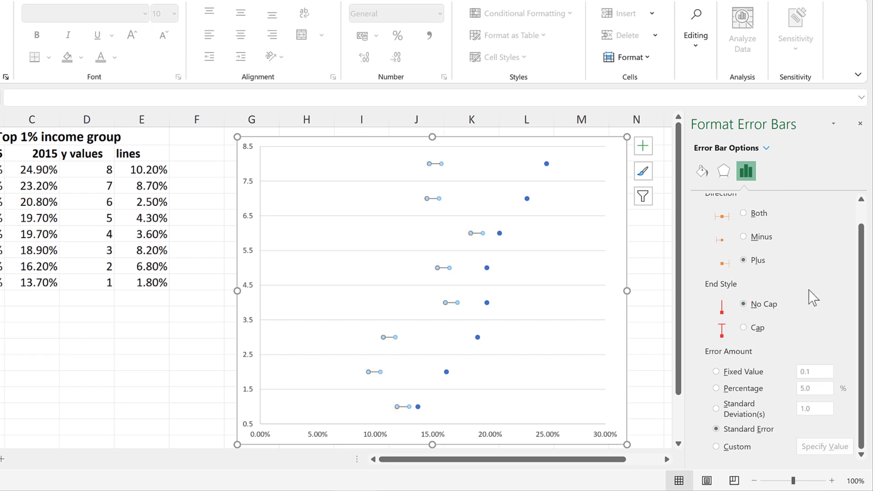
Set the 1995 error bar amount to Custom with E3:E10 as the positive error values
left_click(722, 450)
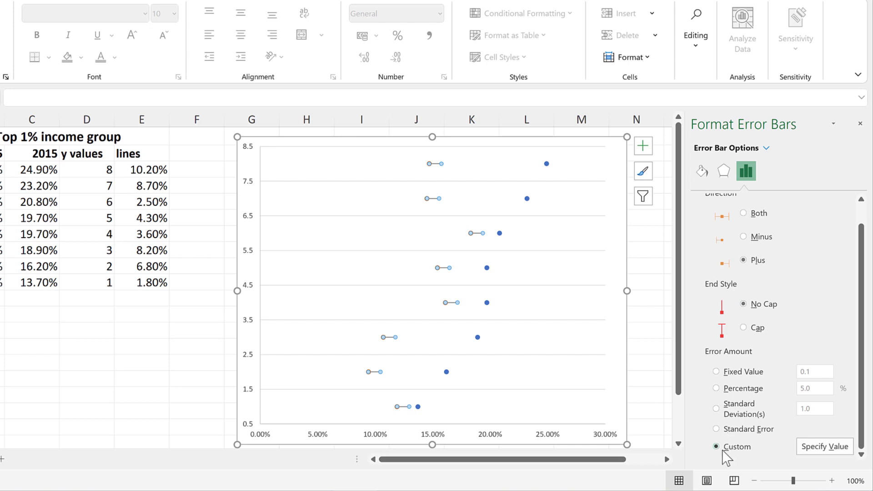
left_click(815, 451)
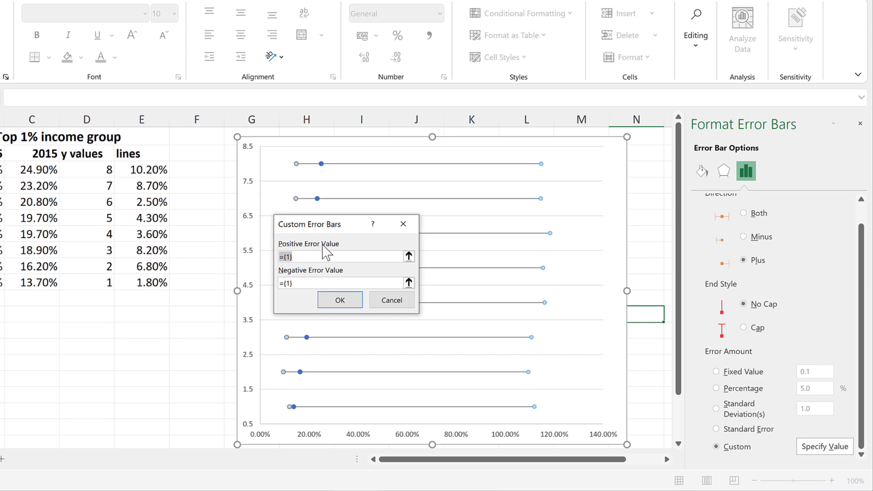
left_click_drag(145, 169, 133, 282)
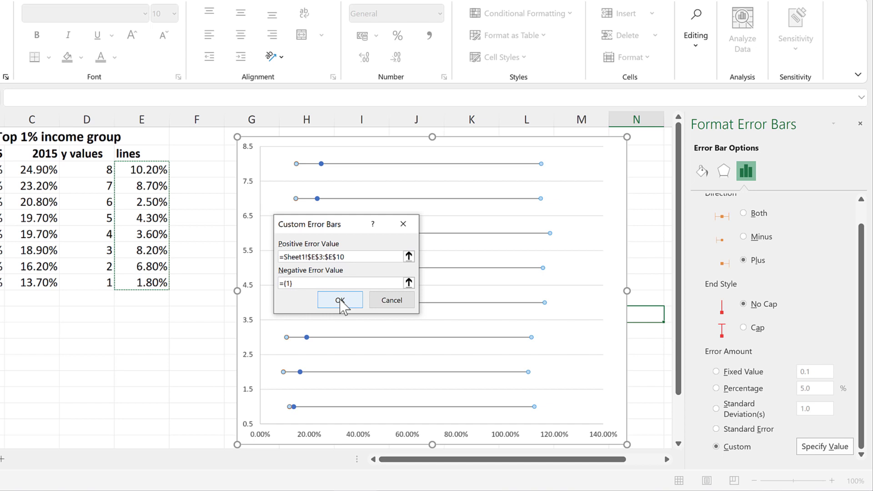
left_click(340, 301)
left_click(198, 190)
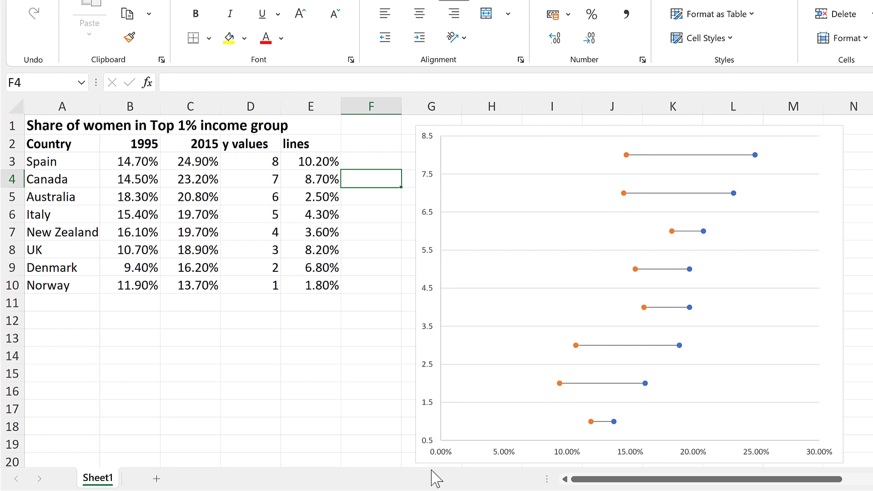
Add a 'labels' header in F2 and fill F3:F10 with 0% for every country
left_click(363, 148)
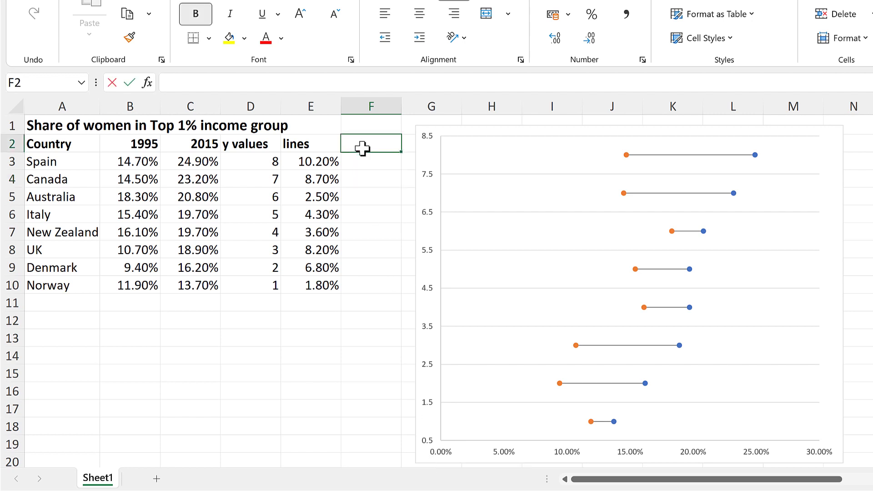
type("labels")
key("Return")
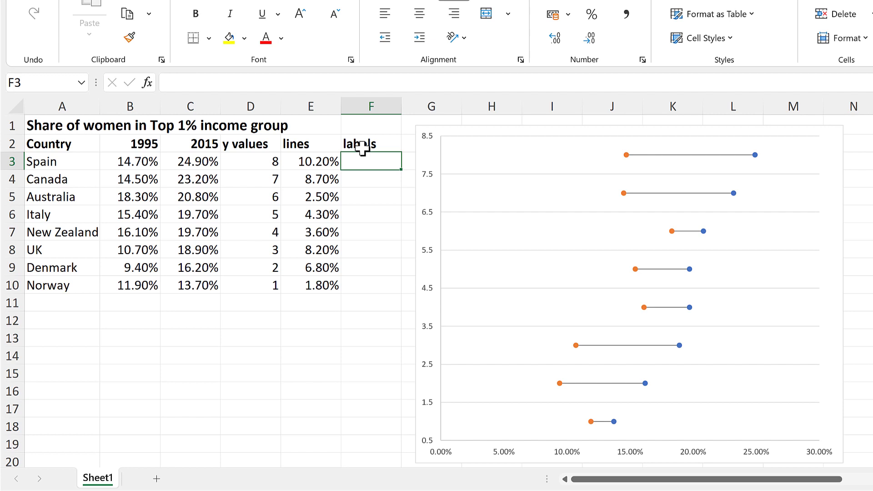
type("0%")
key("Return")
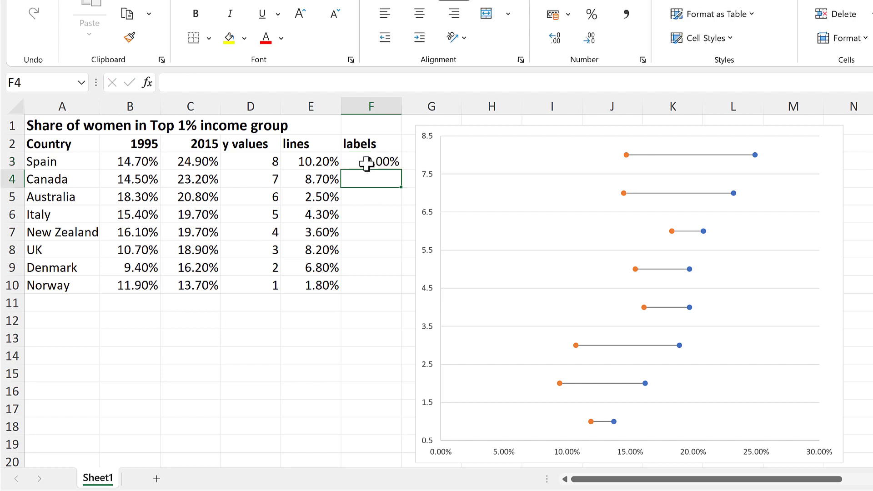
left_click(382, 163)
left_click_drag(400, 169, 384, 294)
left_click(371, 321)
left_click(481, 131)
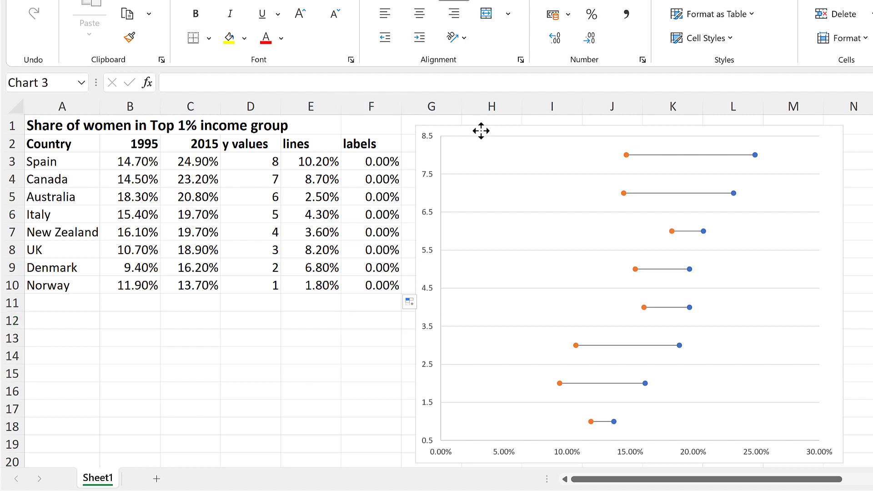
Add a series named from F2 ('labels') with X values F3:F10 and Y values D3:D10
right_click(481, 131)
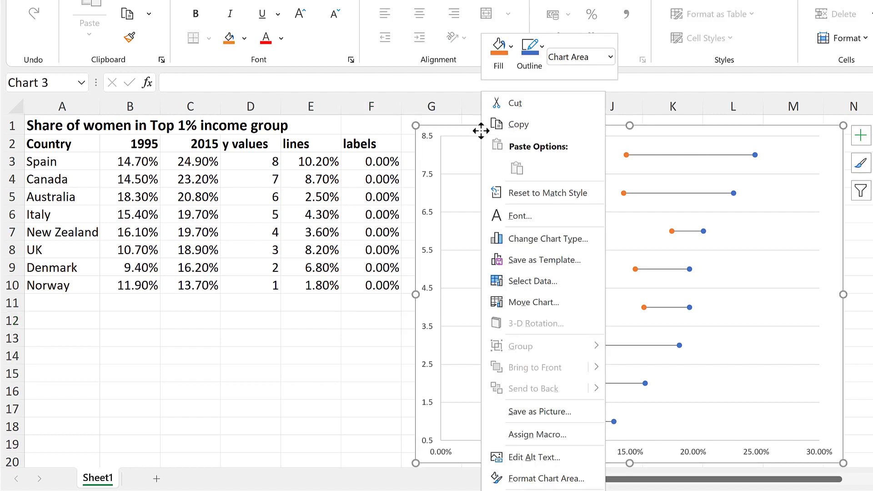
left_click(544, 286)
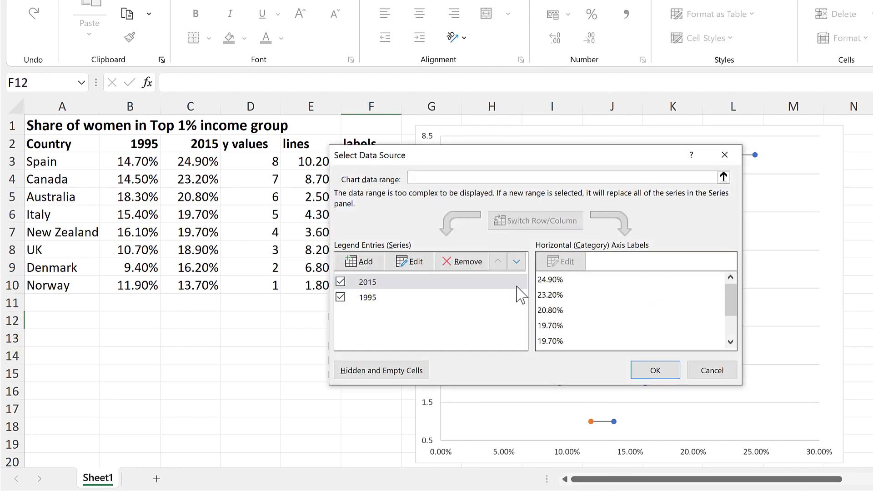
left_click(367, 263)
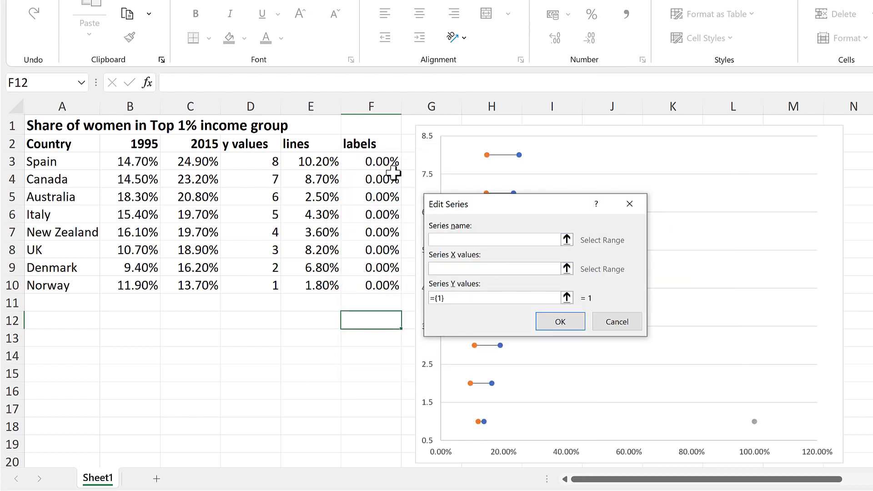
left_click(365, 139)
left_click(461, 269)
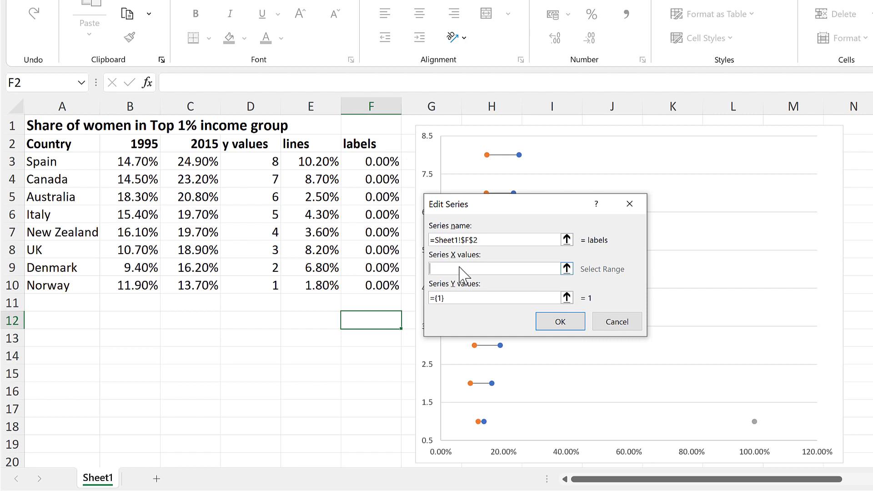
left_click_drag(370, 166, 370, 284)
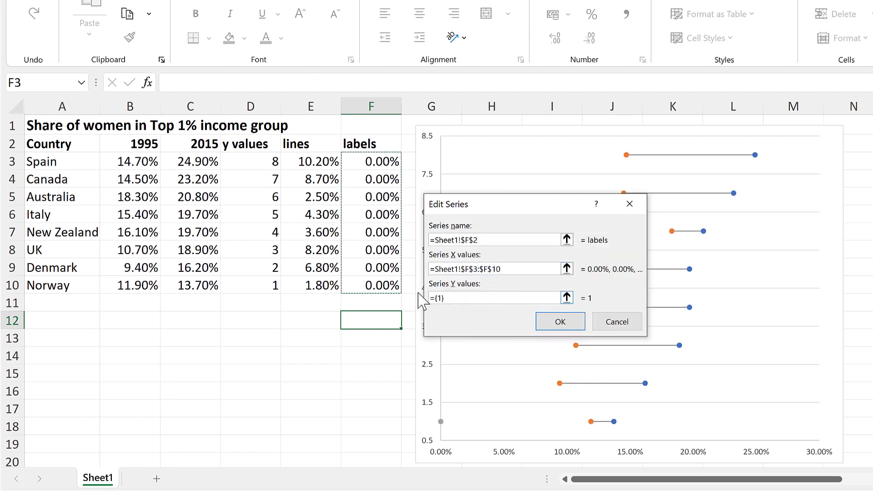
key("Tab")
left_click_drag(256, 171, 409, 295)
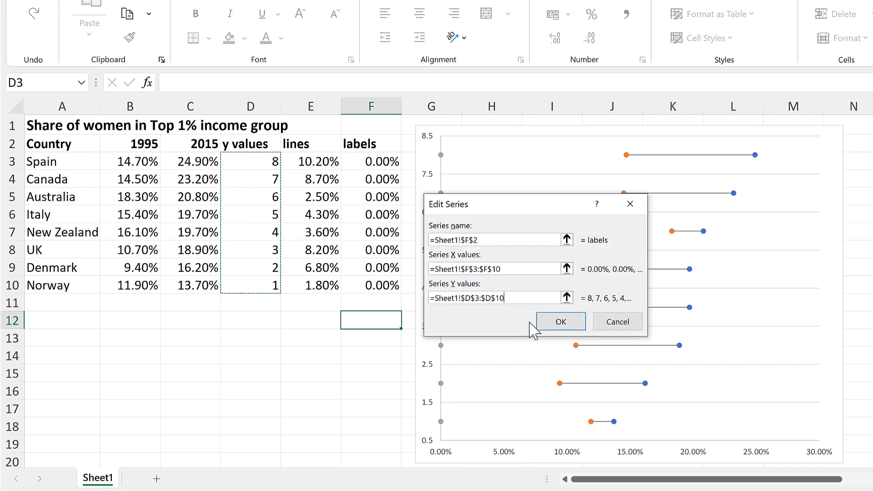
left_click(556, 323)
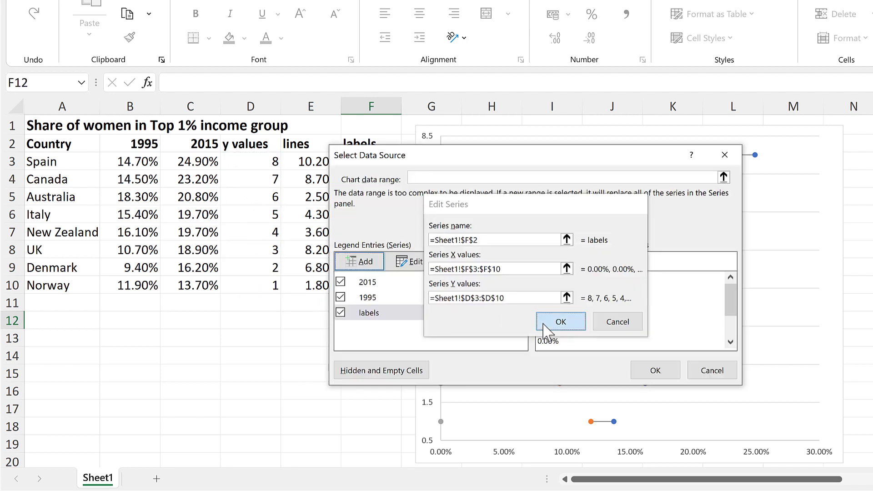
left_click(649, 377)
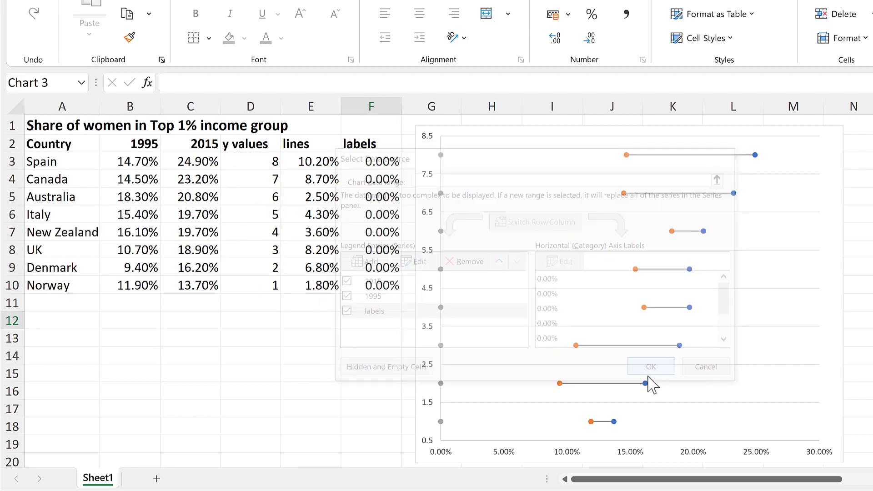
Turn on data labels for the grey labels series and pull the plot area's left edge rightward
double_click(441, 155)
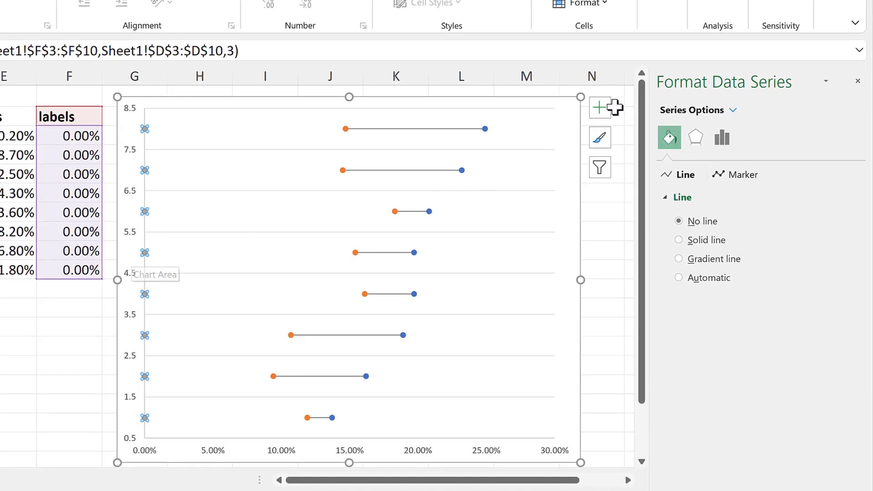
left_click(608, 114)
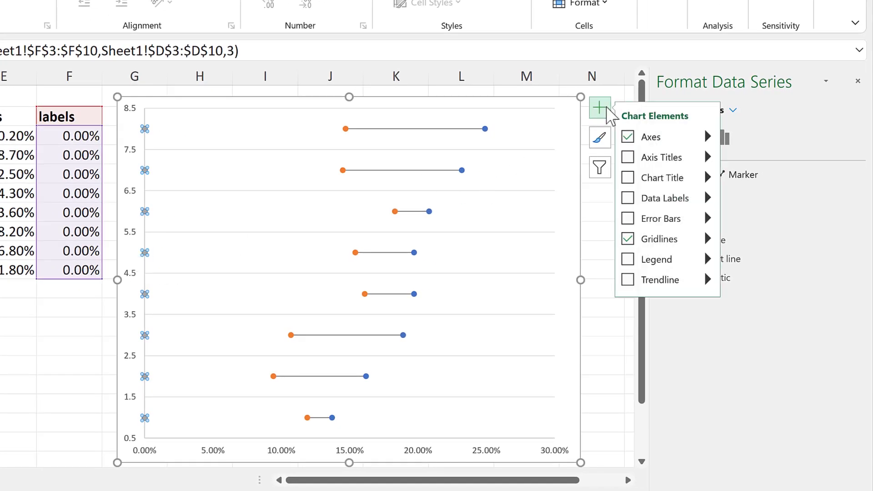
left_click(629, 206)
left_click(608, 334)
left_click(120, 247)
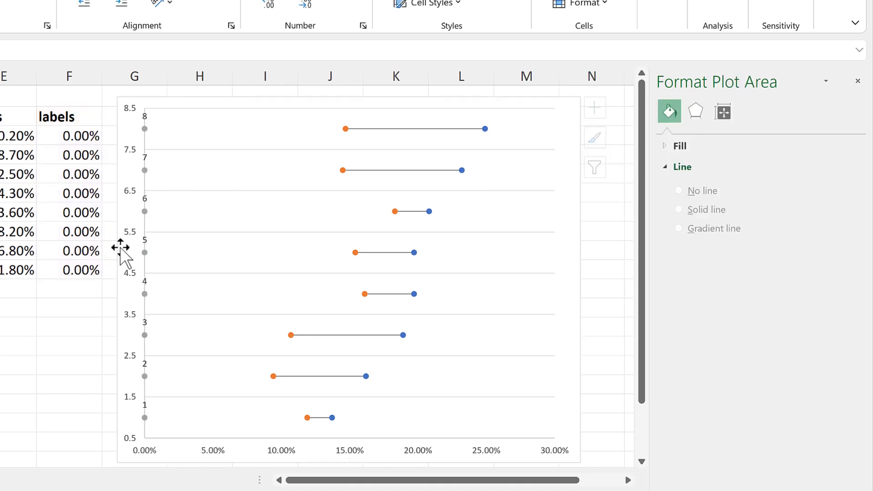
left_click_drag(145, 272, 203, 280)
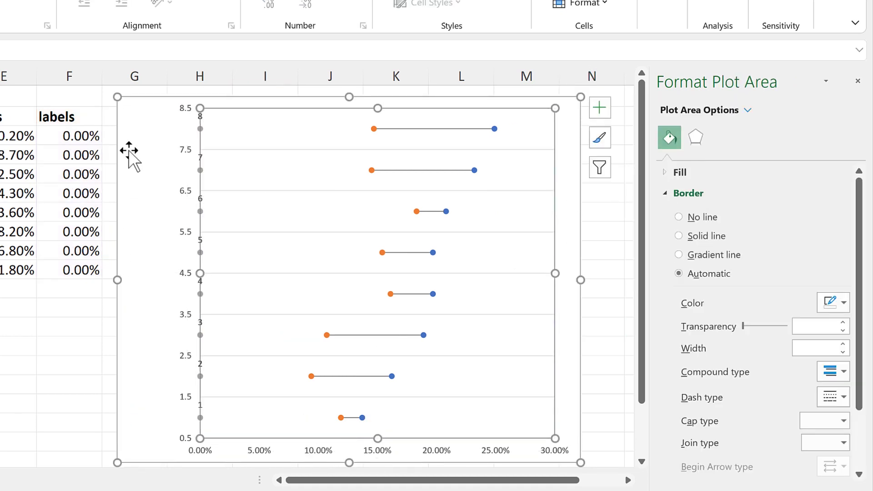
Label the grey points with country names from A3:A10, without leader lines or Y values, placed left
left_click(199, 282)
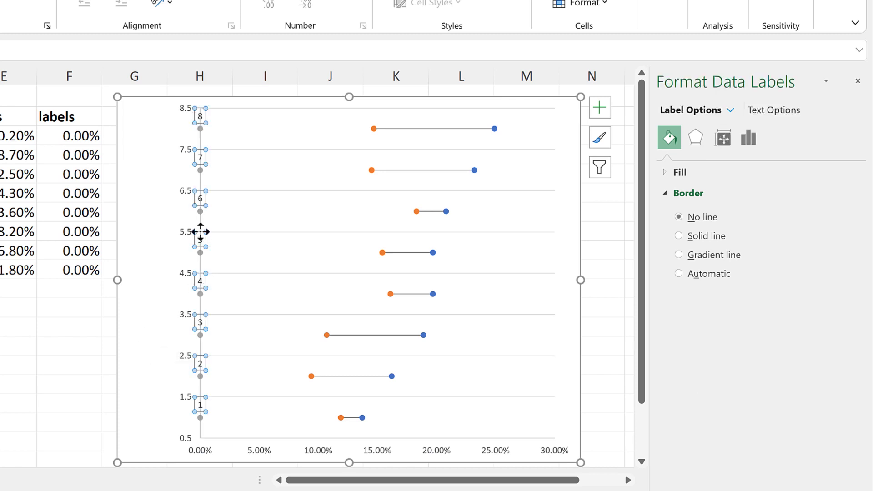
left_click(747, 144)
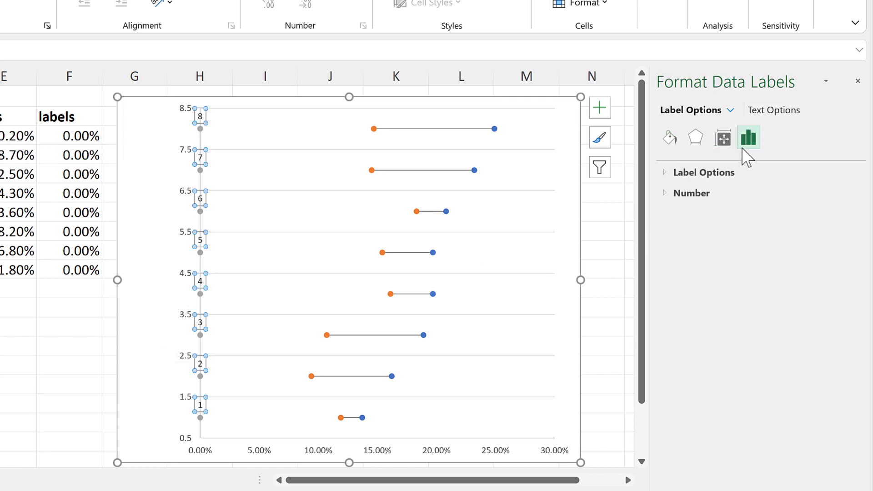
left_click(728, 175)
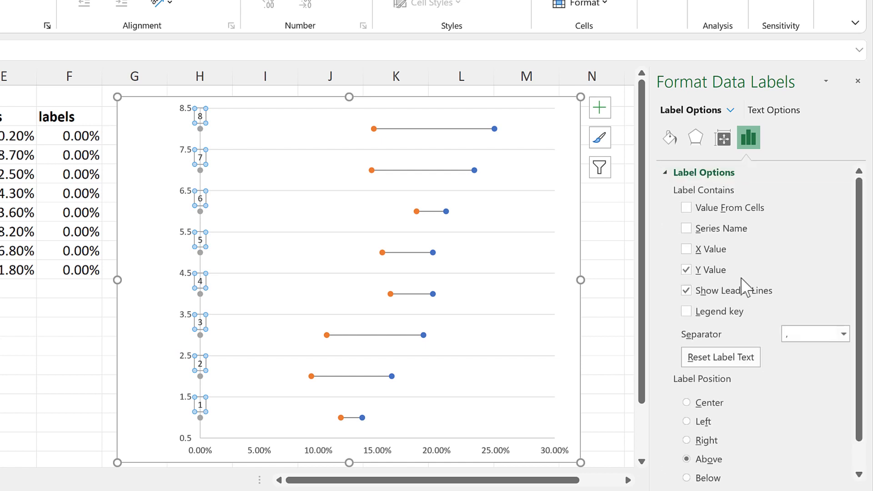
left_click(687, 291)
left_click(687, 271)
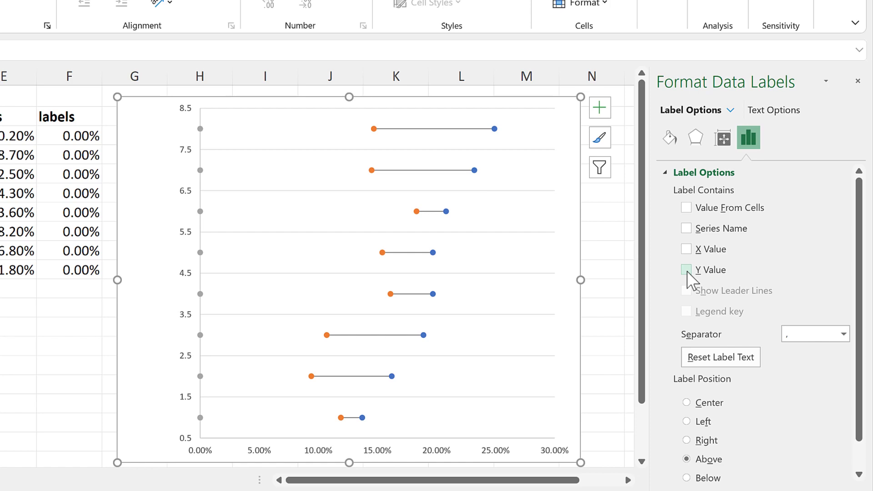
left_click(686, 208)
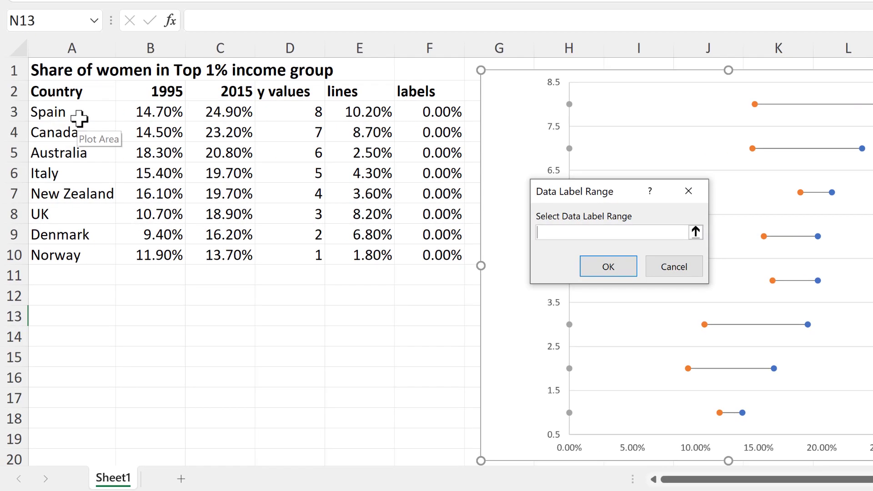
left_click_drag(80, 119, 70, 250)
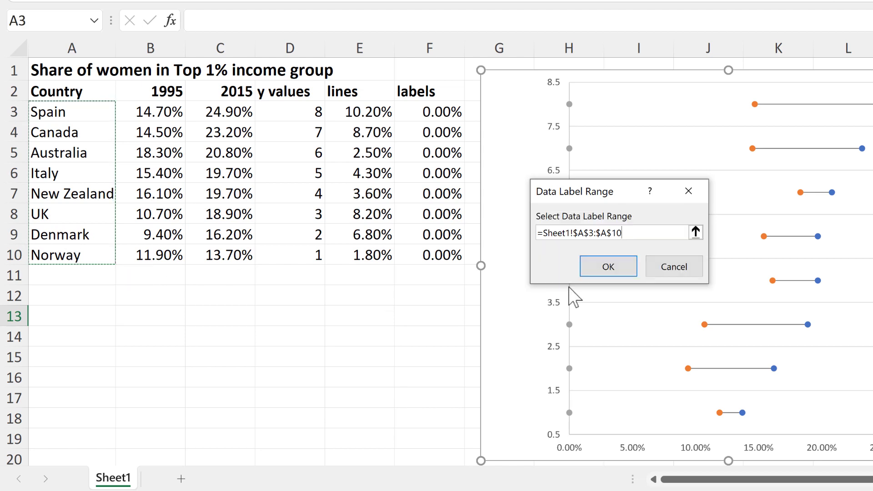
left_click(596, 273)
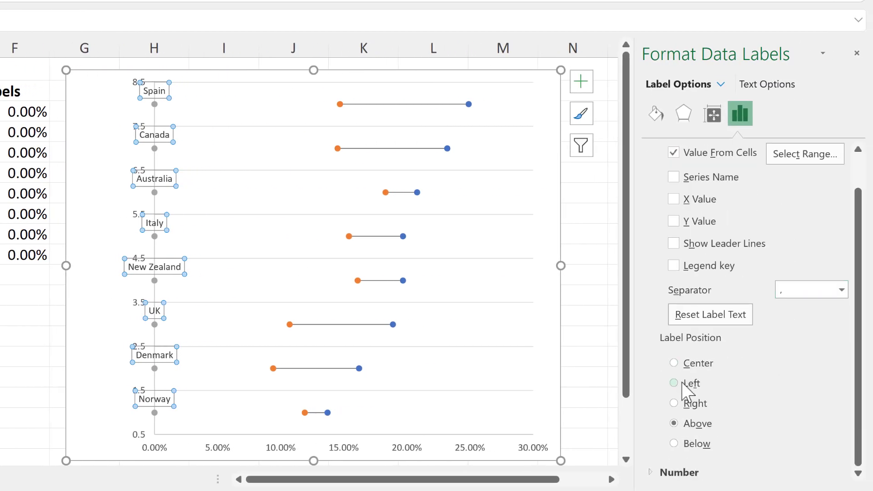
left_click(683, 385)
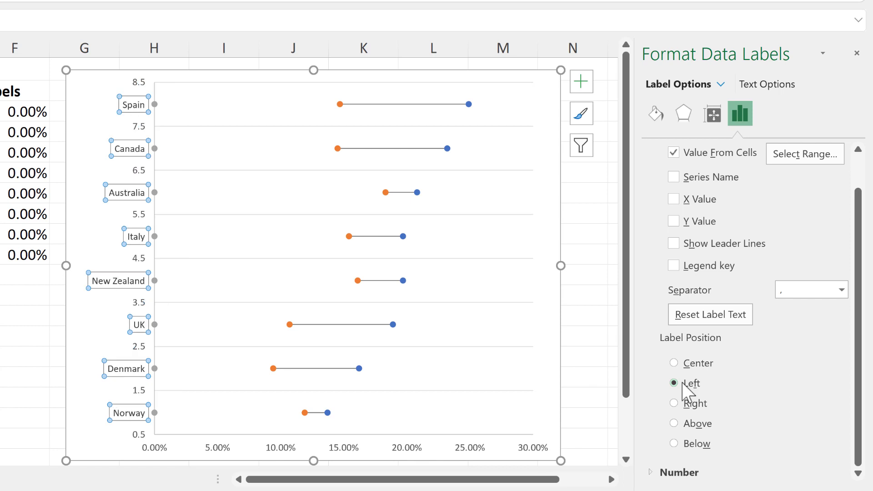
Hide the markers of the grey labels series
left_click(155, 105)
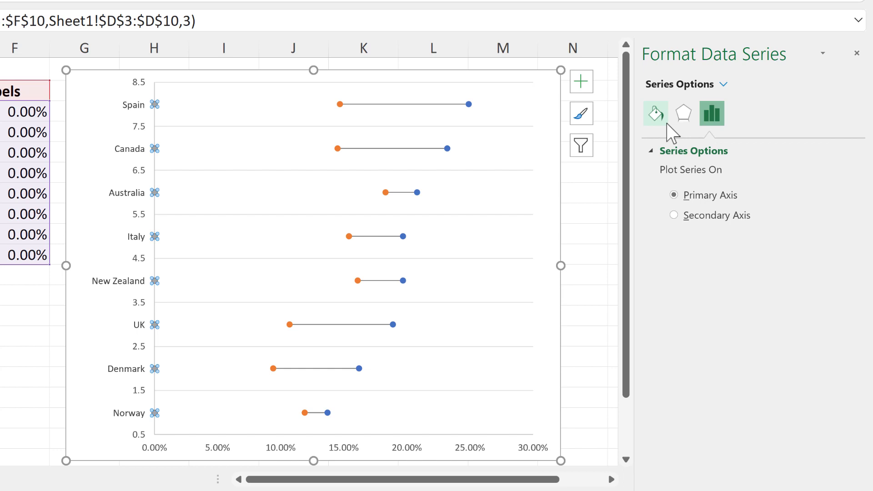
left_click(657, 116)
left_click(734, 154)
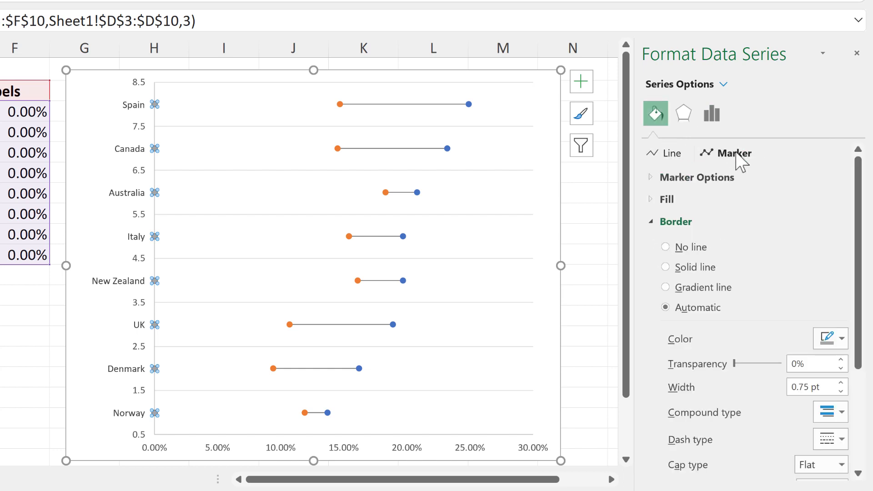
left_click(725, 189)
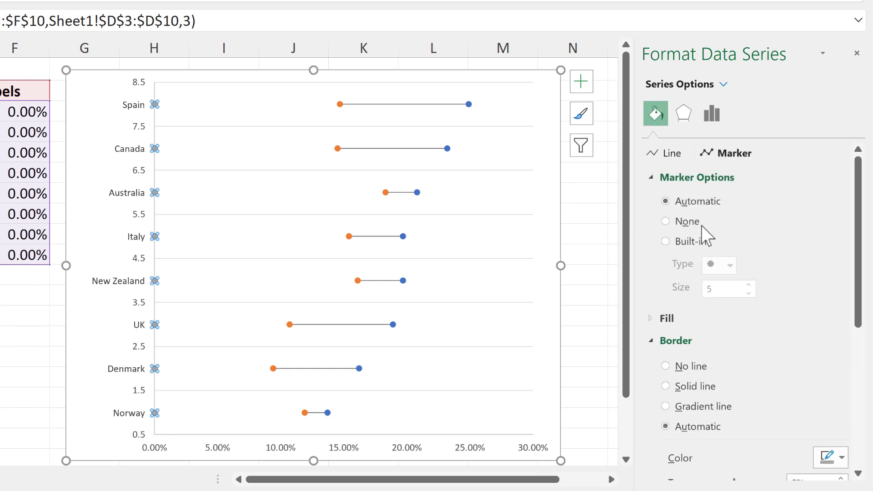
left_click(688, 224)
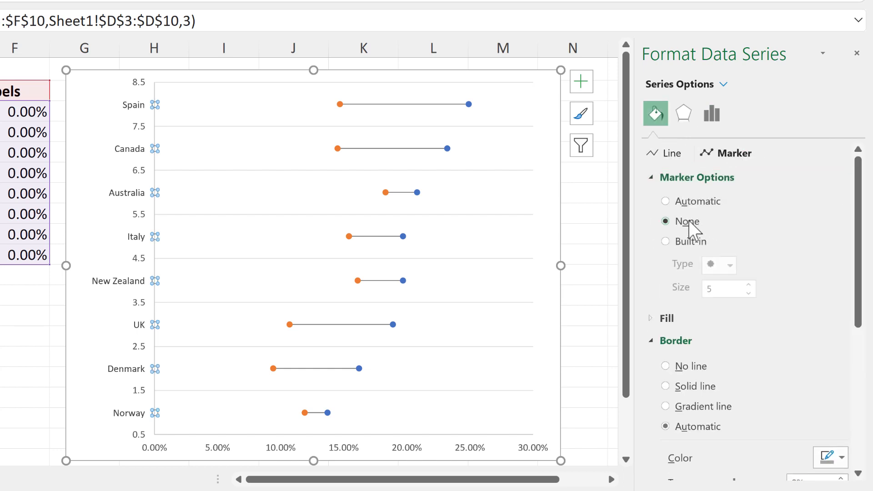
Set the secondary vertical axis Label Position to None
left_click(141, 89)
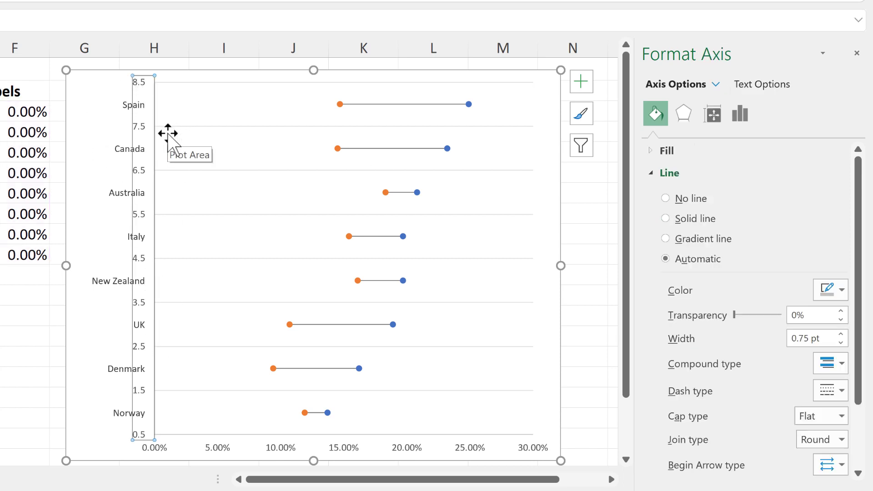
left_click(740, 116)
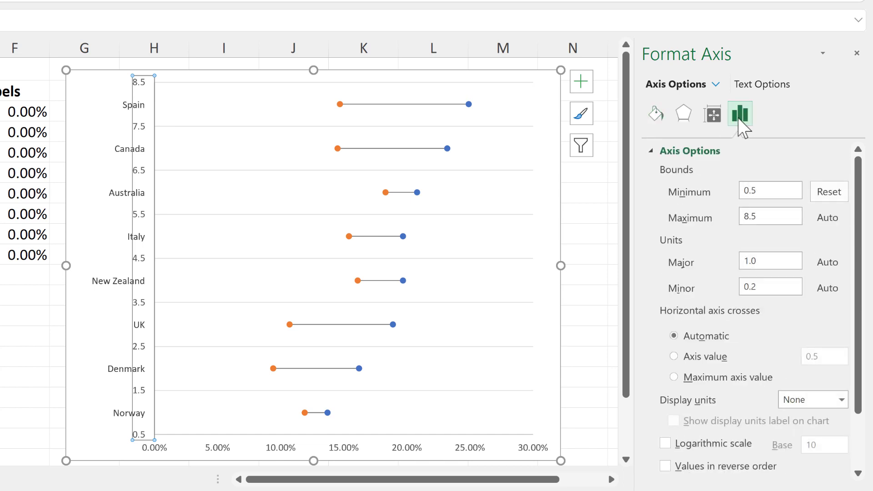
left_click(712, 153)
left_click(686, 195)
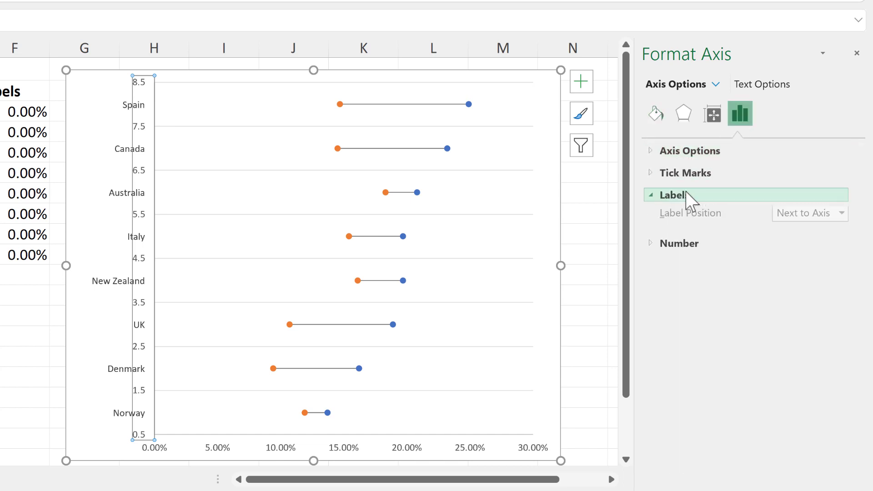
left_click(840, 216)
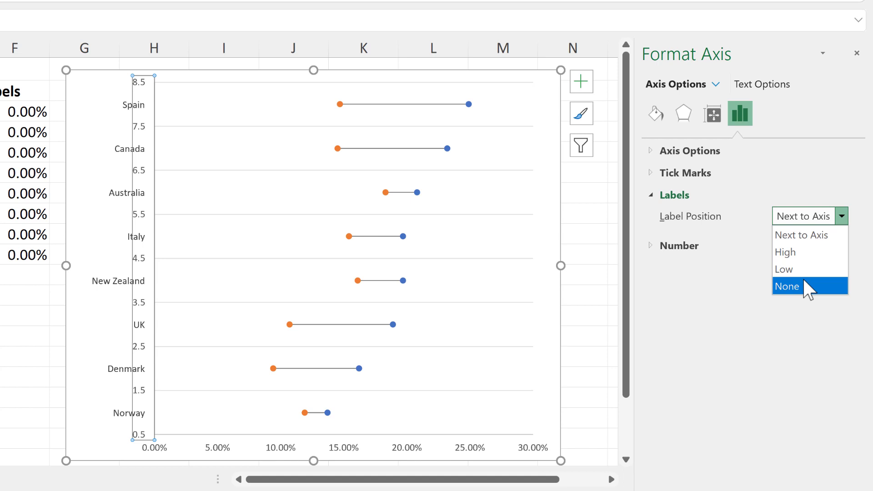
left_click(804, 282)
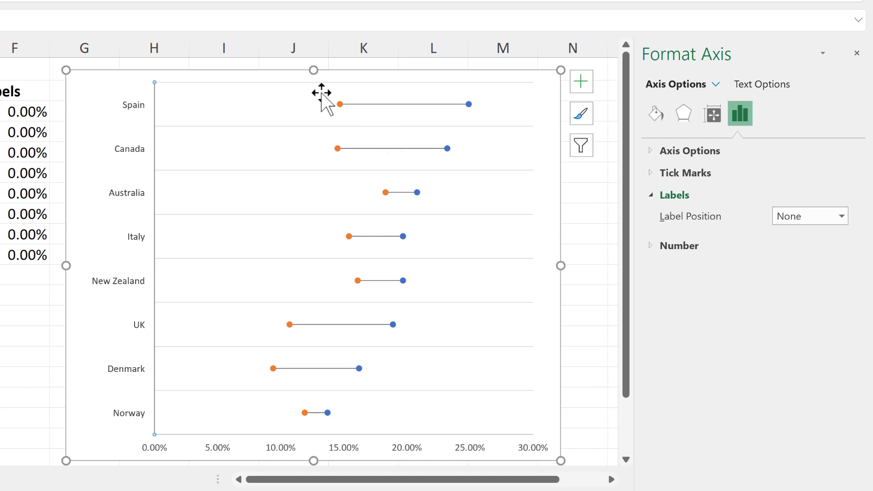
Add a chart title and a legend positioned at the top
left_click(10, 378)
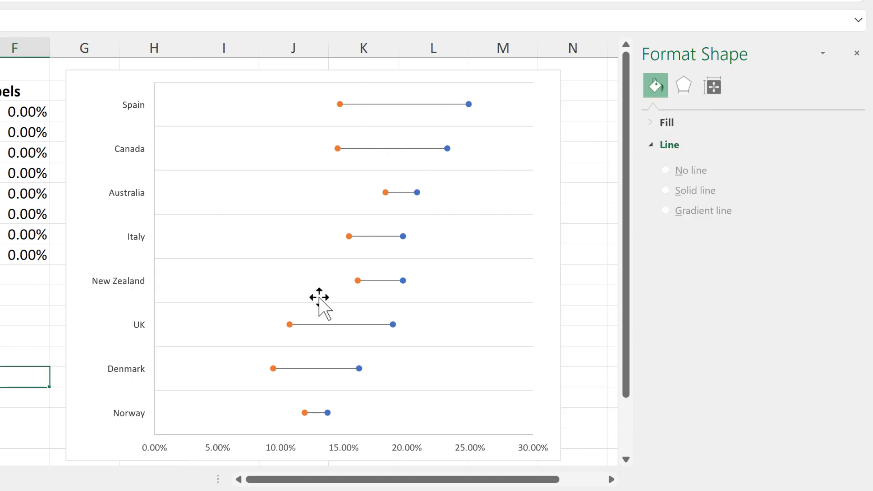
left_click(539, 72)
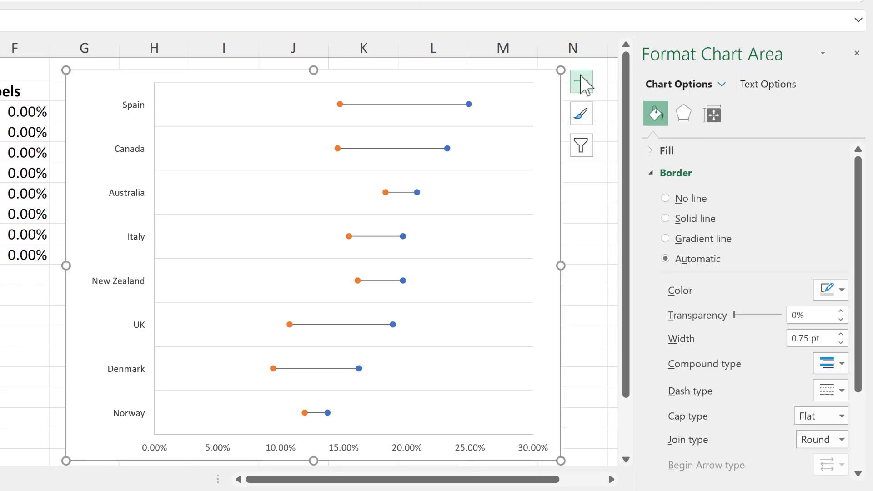
left_click(582, 82)
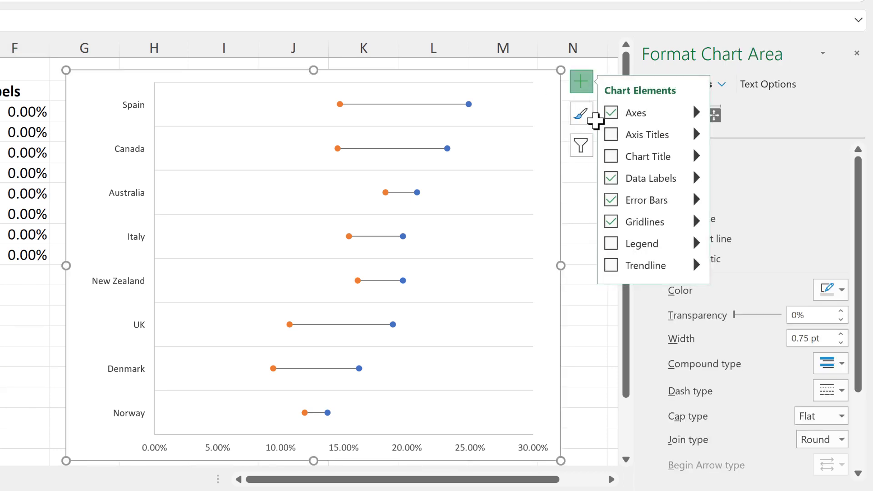
left_click(612, 157)
left_click(612, 244)
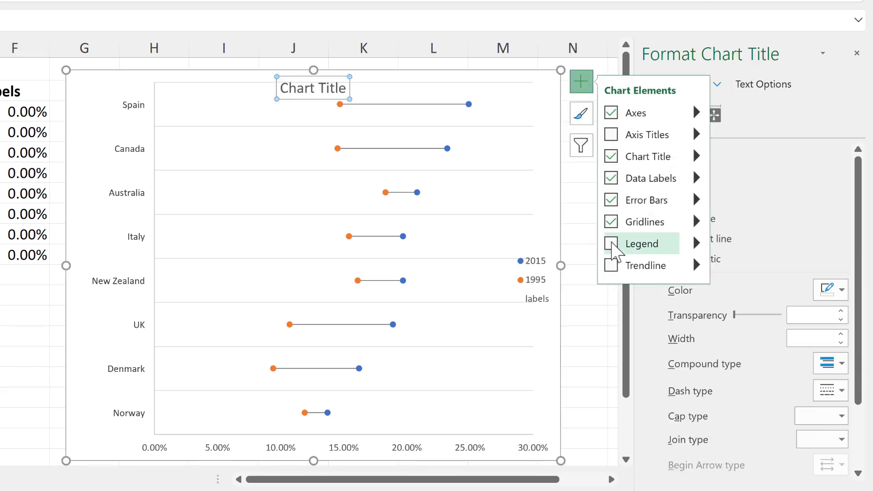
left_click(696, 244)
left_click(733, 279)
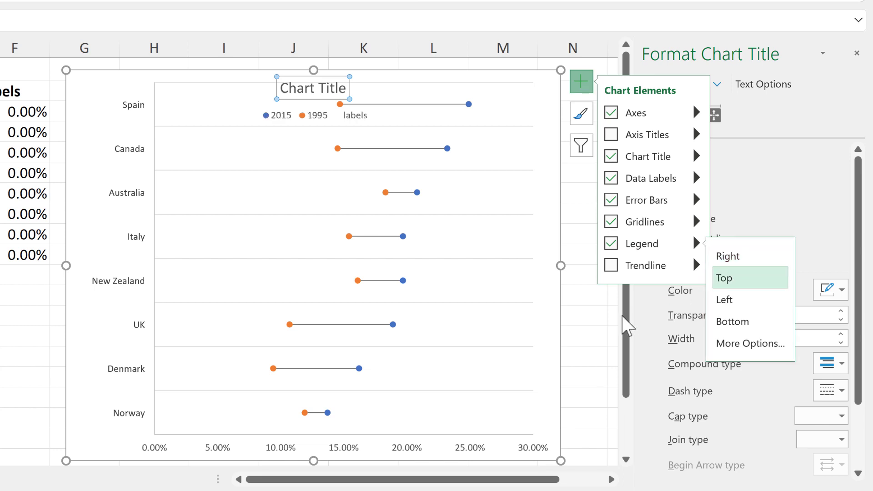
Drag the plot area's top edge down so it sits below the legend
left_click(591, 322)
left_click(492, 87)
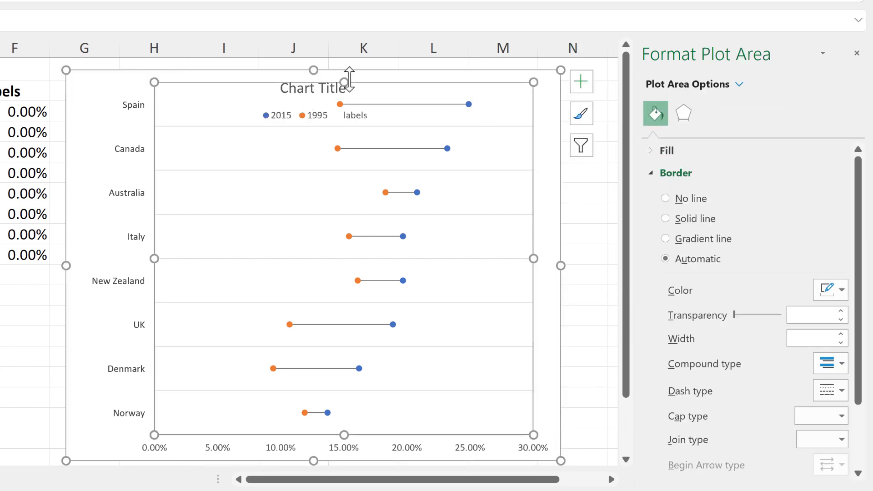
left_click_drag(346, 85, 341, 131)
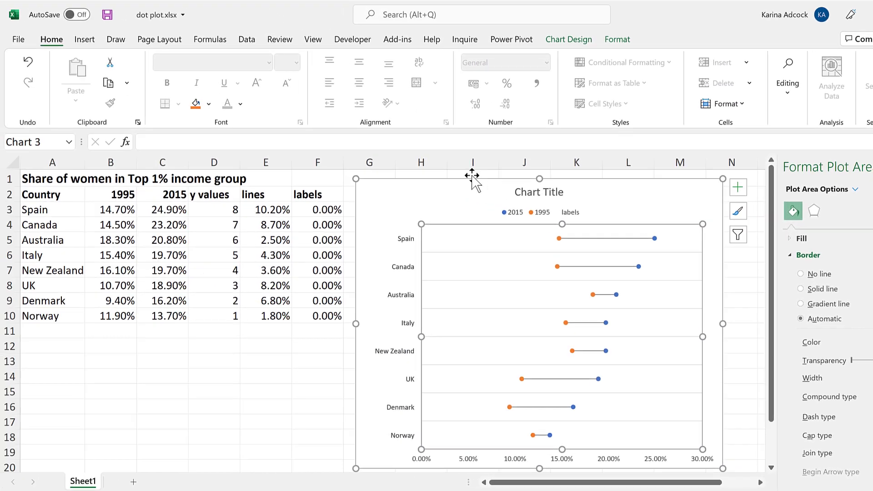
Link the chart title to cell A1, 'Share of women in Top 1% income group'
left_click(410, 135)
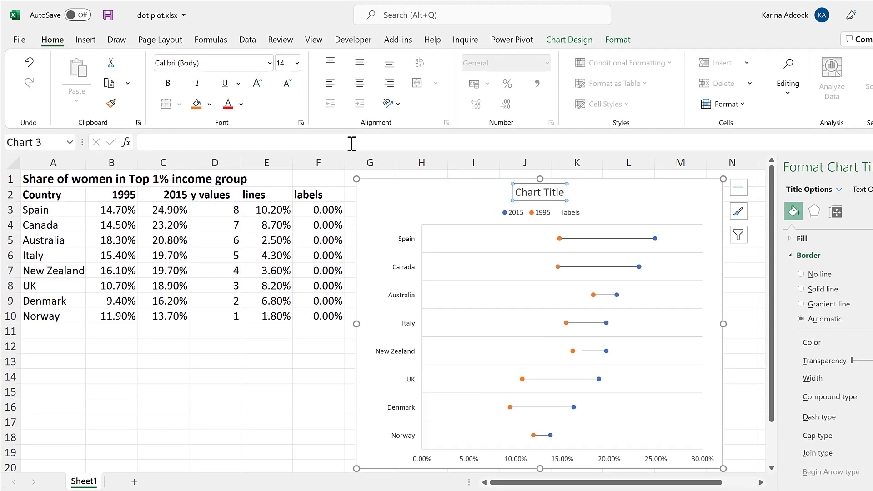
left_click(64, 167)
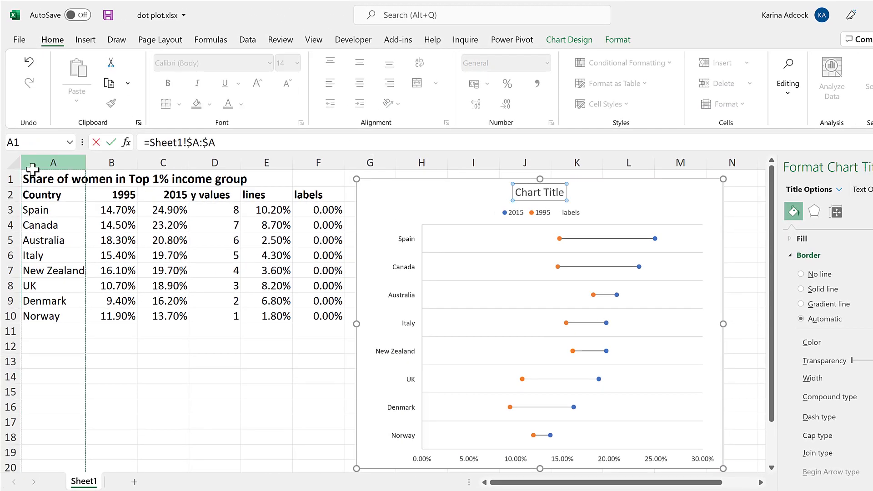
left_click(33, 177)
key("Return")
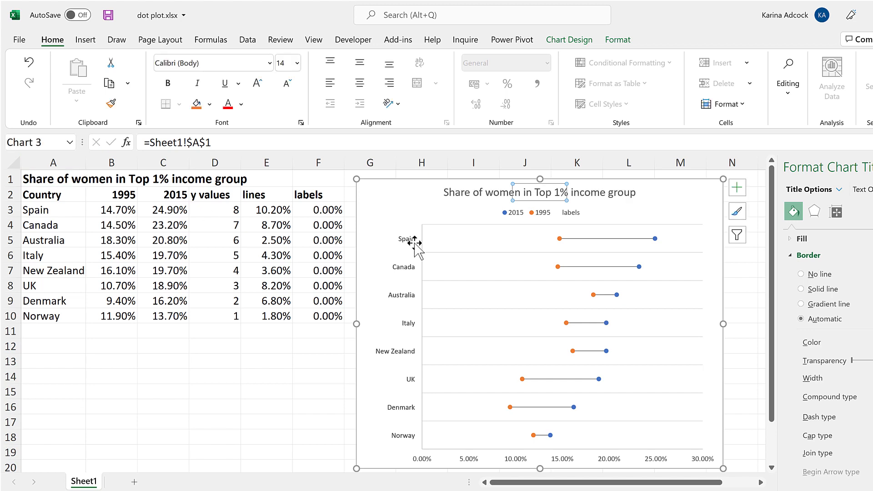
Delete the labels entry from the legend
left_click(574, 217)
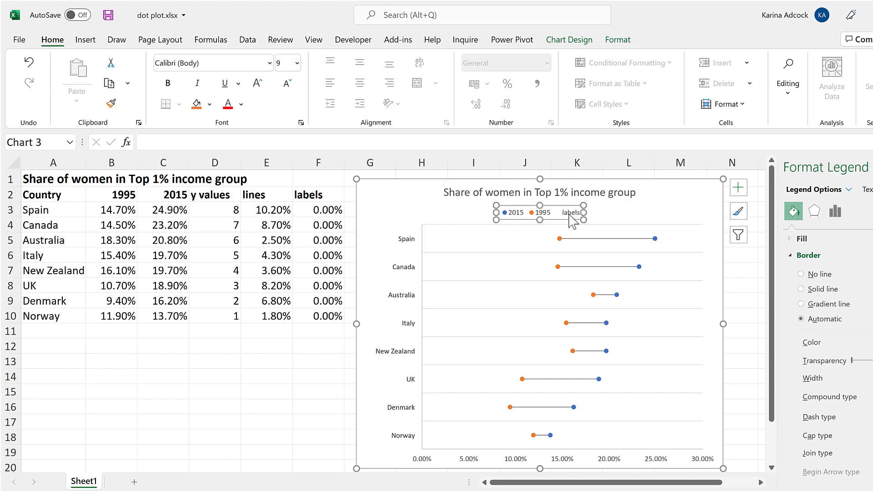
left_click(572, 222)
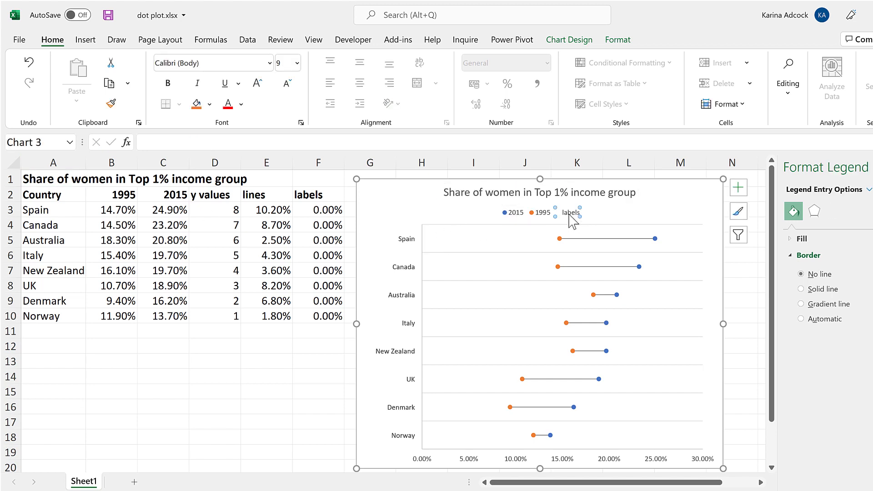
key("Delete")
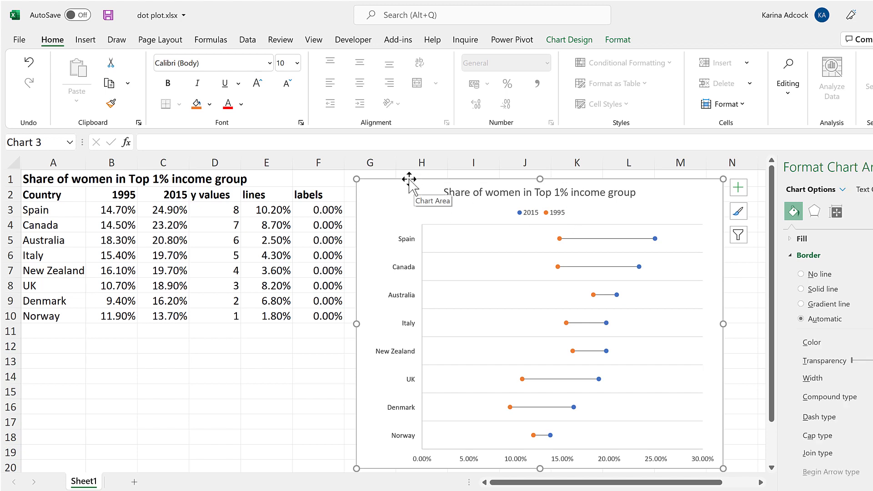
Set chart text to size 14, then enlarge the title and legend fonts further
left_click(298, 63)
left_click(284, 191)
left_click(487, 195)
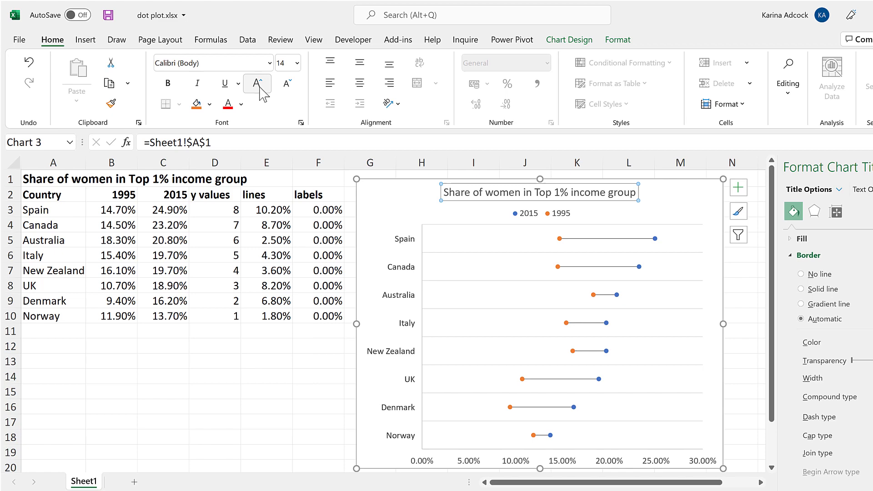
left_click(257, 84)
left_click(533, 212)
left_click(257, 84)
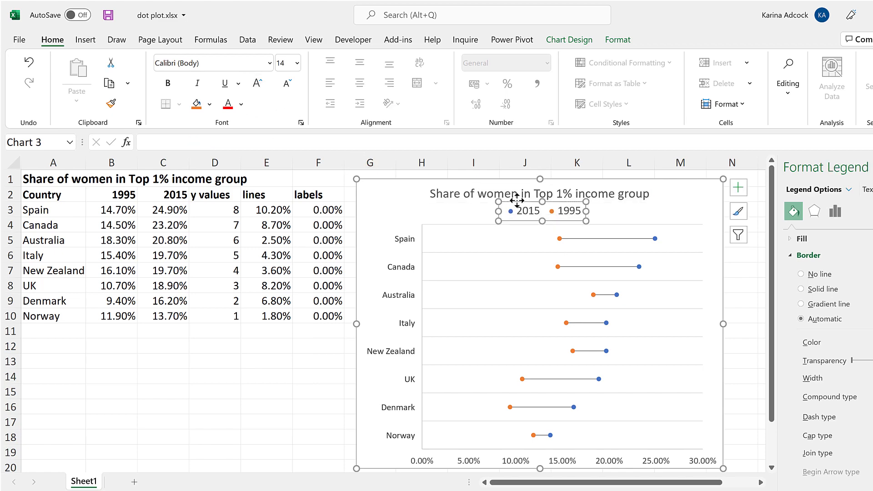
left_click(580, 246)
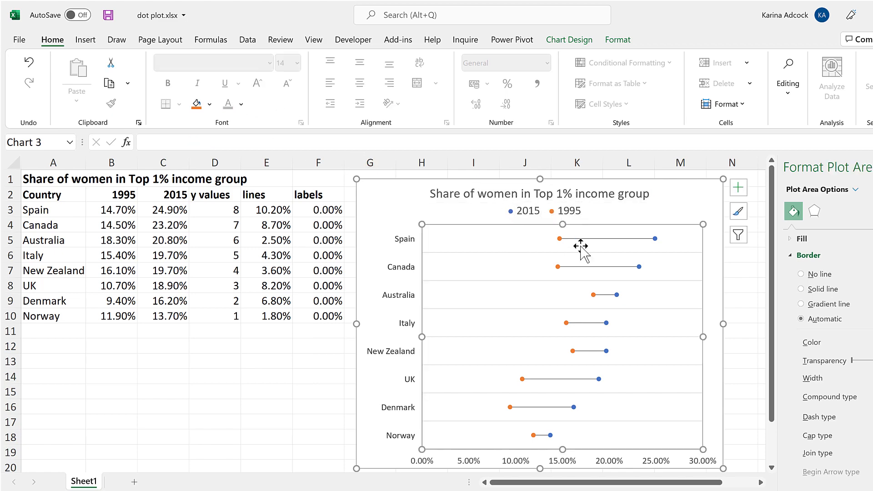
Give the 1995 markers a lavender 1.25 pt border and white fill
left_click(560, 239)
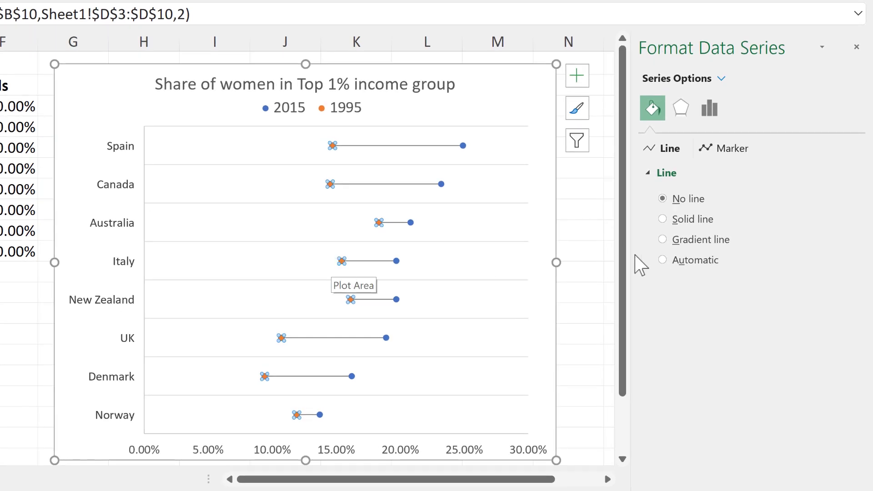
left_click(729, 145)
scroll(759, 221, "down", 2)
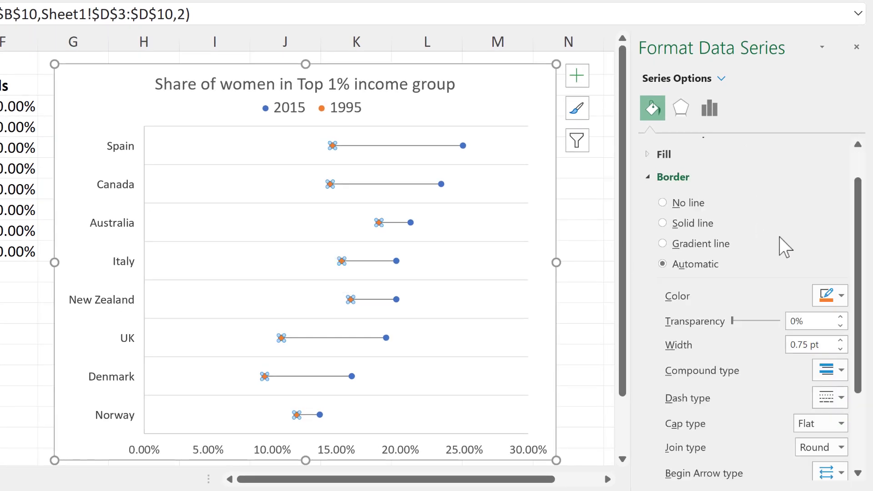
left_click(834, 297)
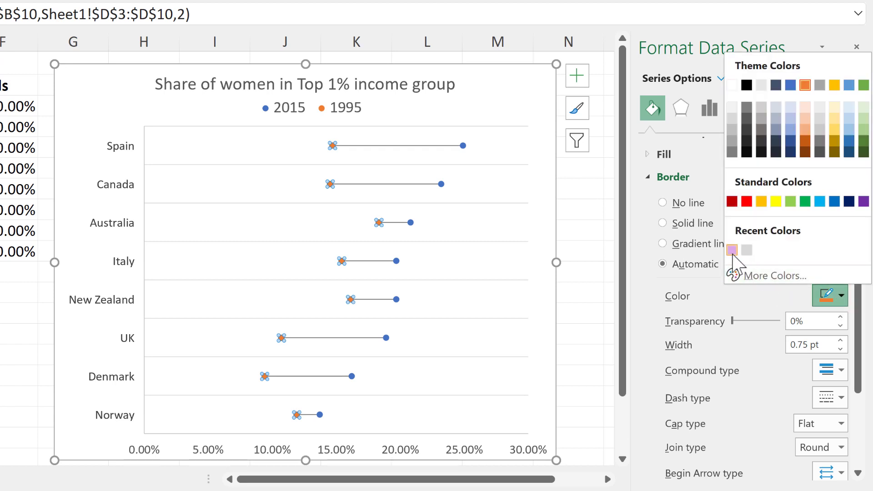
left_click(733, 248)
left_click(840, 341)
left_click(841, 341)
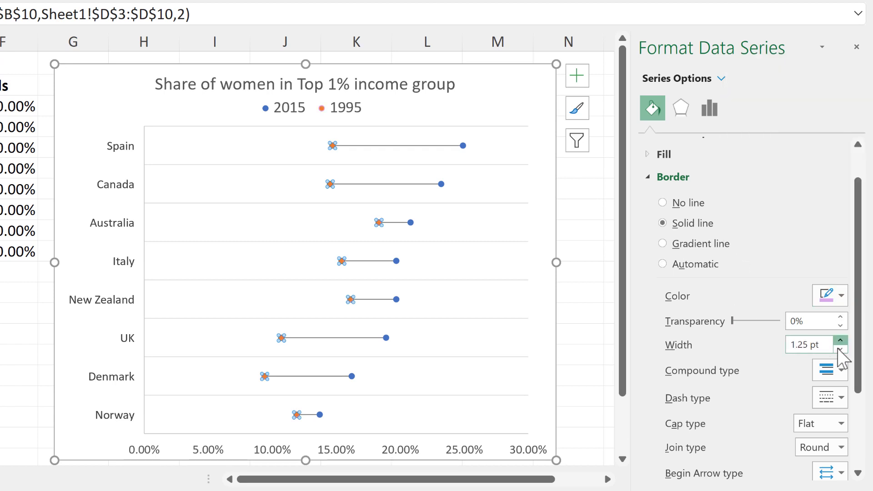
left_click(649, 157)
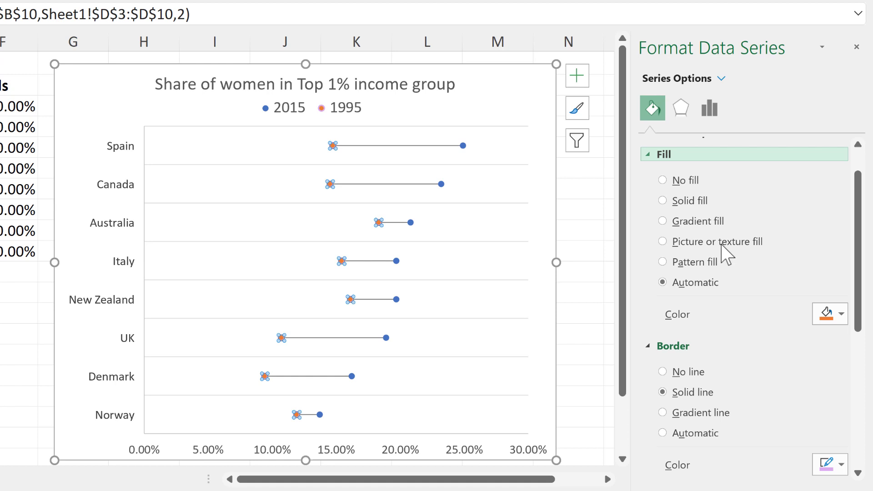
left_click(818, 317)
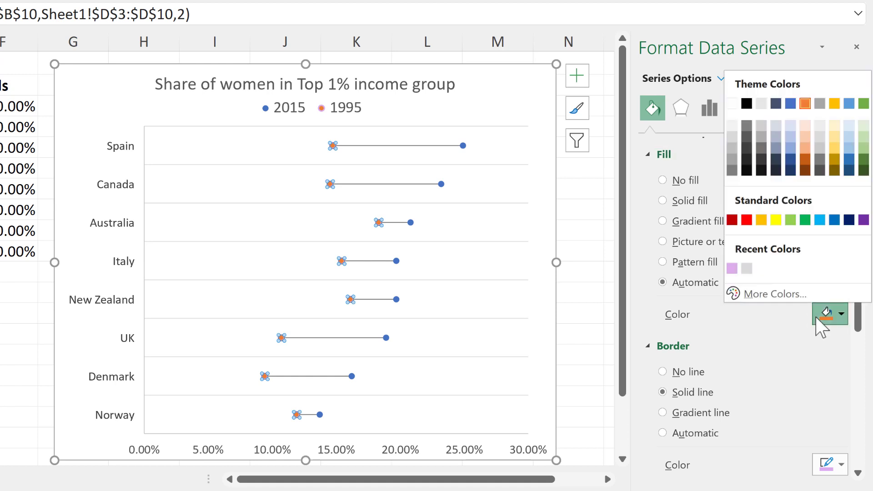
left_click(732, 104)
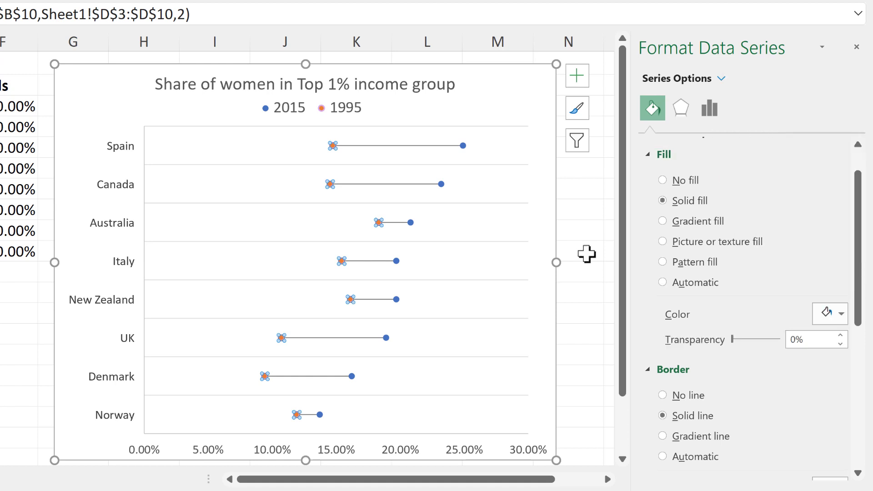
Give the 2015 markers a pink 1.25 pt outline and pink fill
left_click(463, 146)
scroll(774, 259, "down", 4)
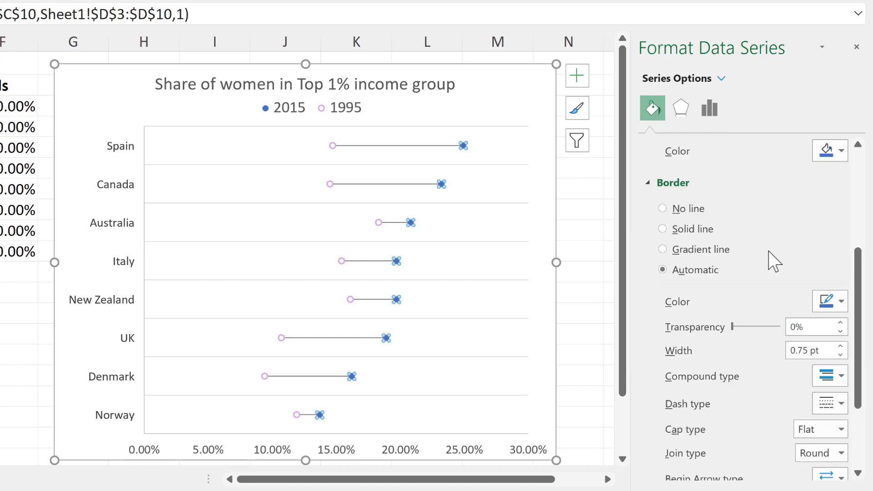
left_click(826, 302)
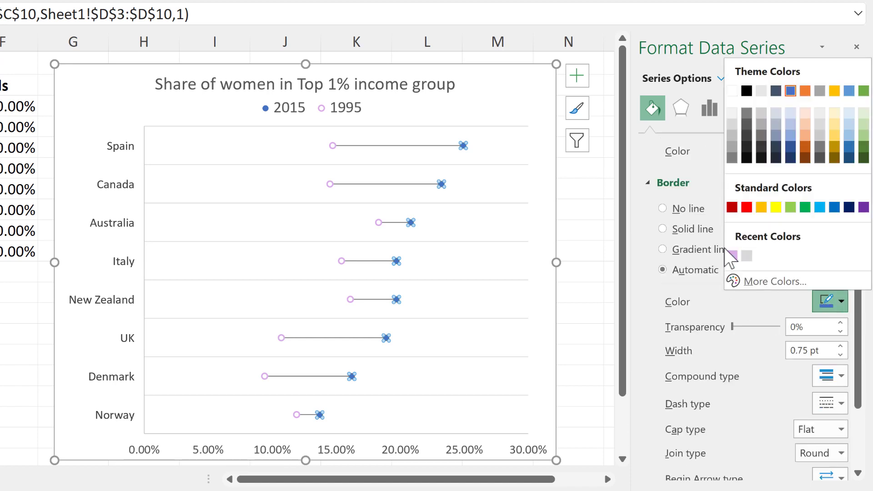
left_click(732, 255)
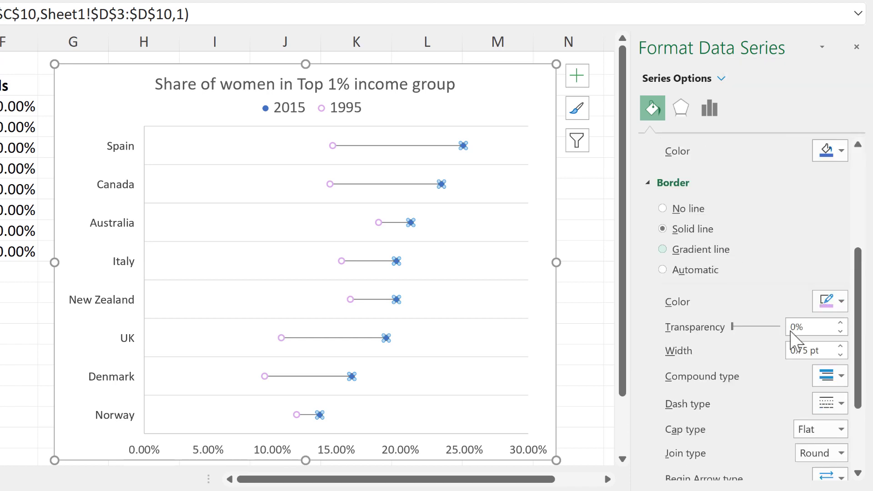
left_click(841, 347)
scroll(685, 336, "up", 5)
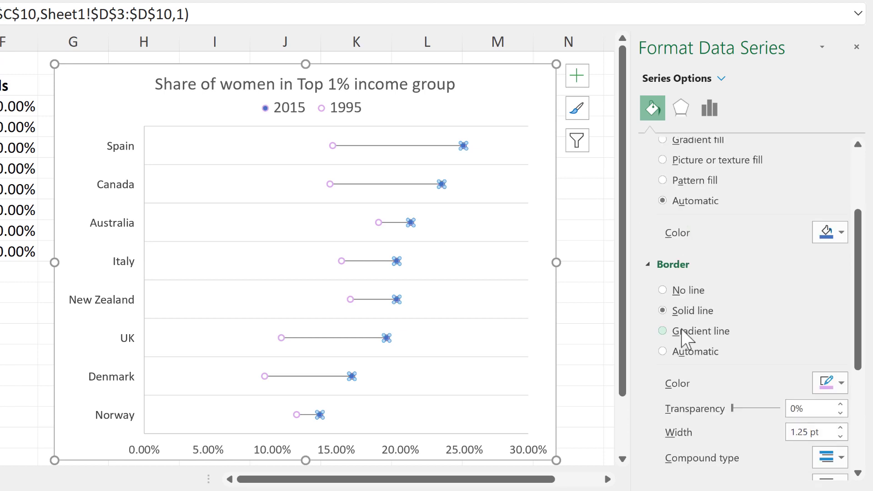
left_click(827, 351)
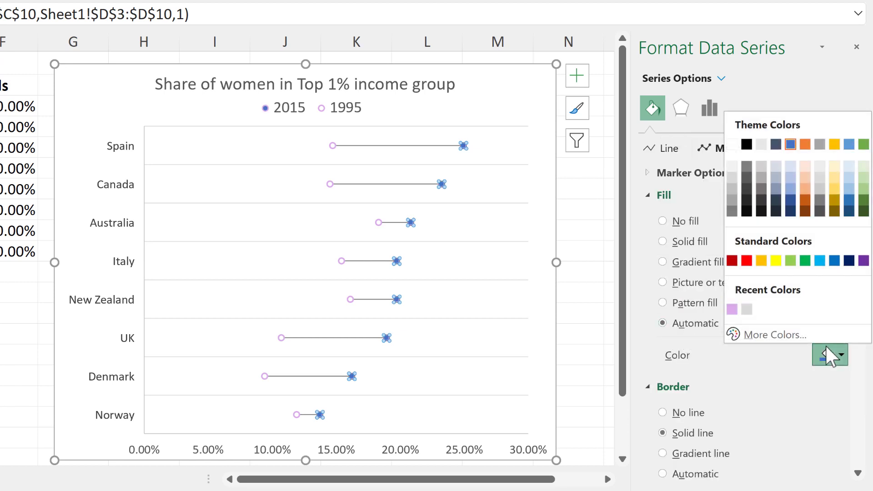
left_click(732, 310)
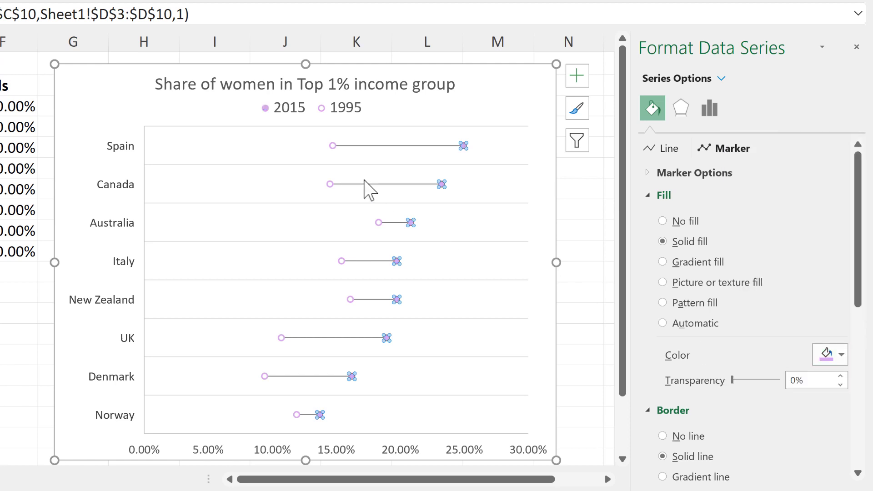
Make the lines joining each dot pair pink and 1.25 pt thick
left_click(362, 145)
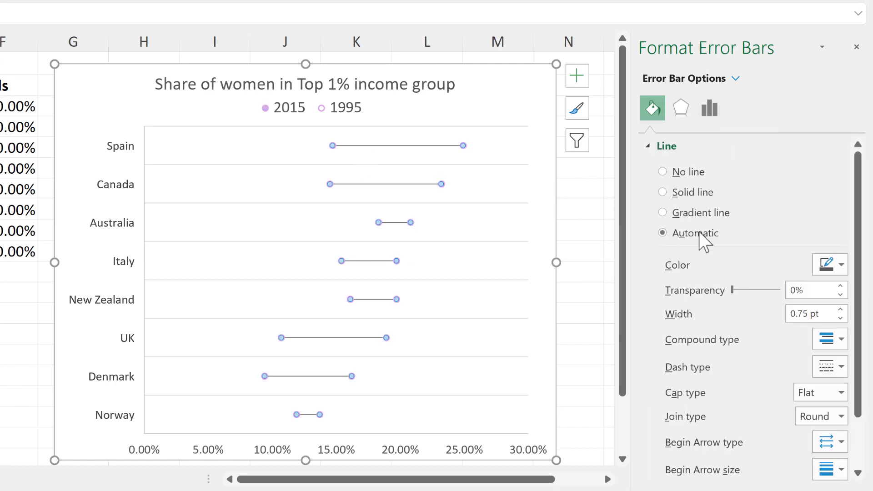
left_click(828, 266)
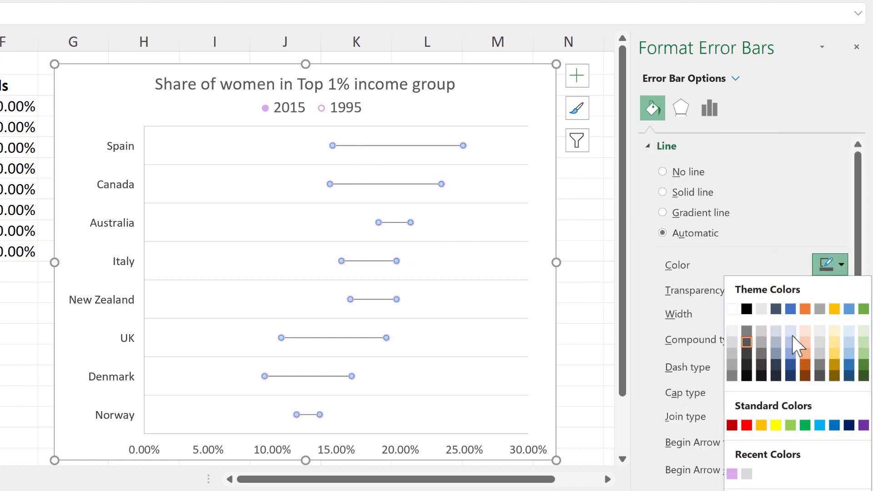
left_click(732, 474)
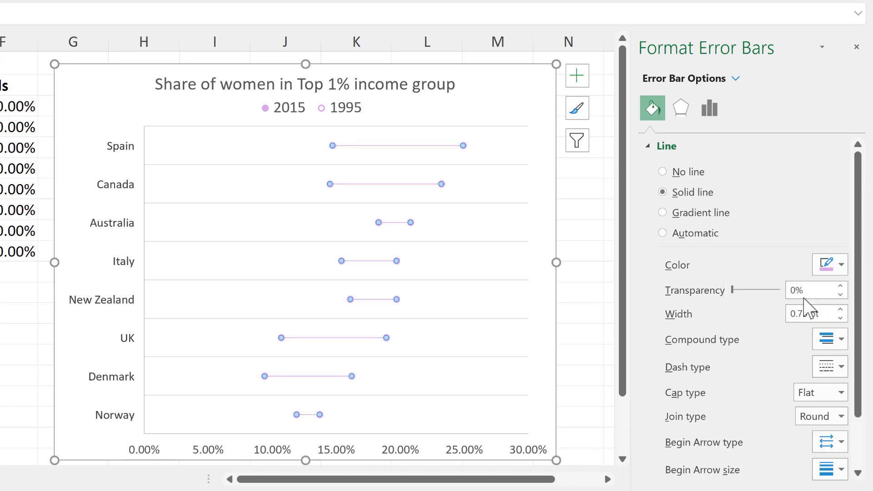
left_click(840, 310)
left_click(840, 310)
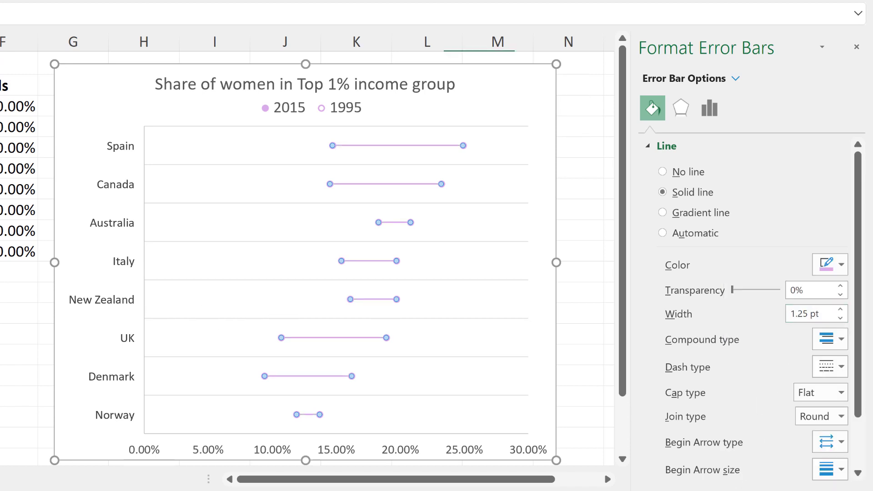
left_click(299, 148)
Give the plot area a light grey border
left_click(256, 136)
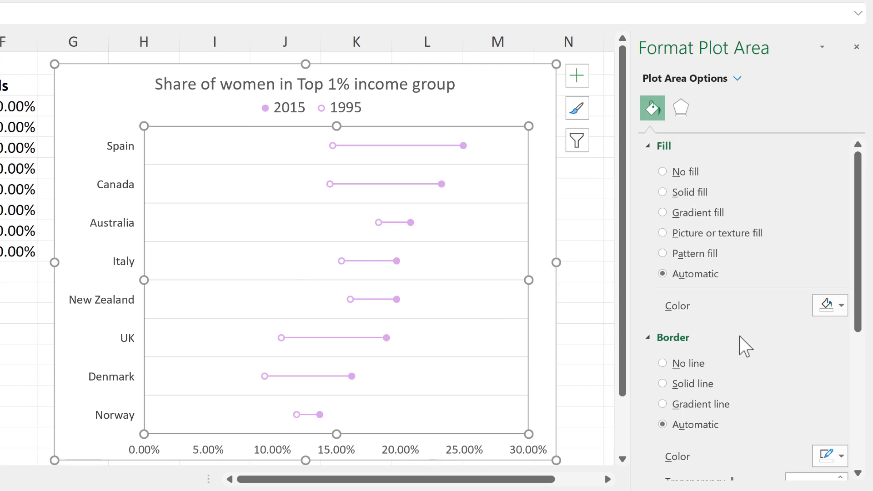
scroll(795, 334, "down", 3)
left_click(825, 330)
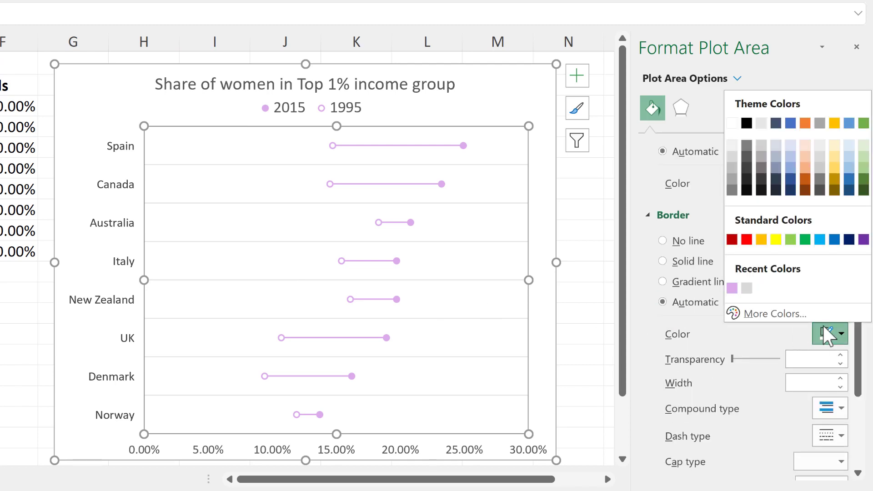
left_click(747, 288)
key("Escape")
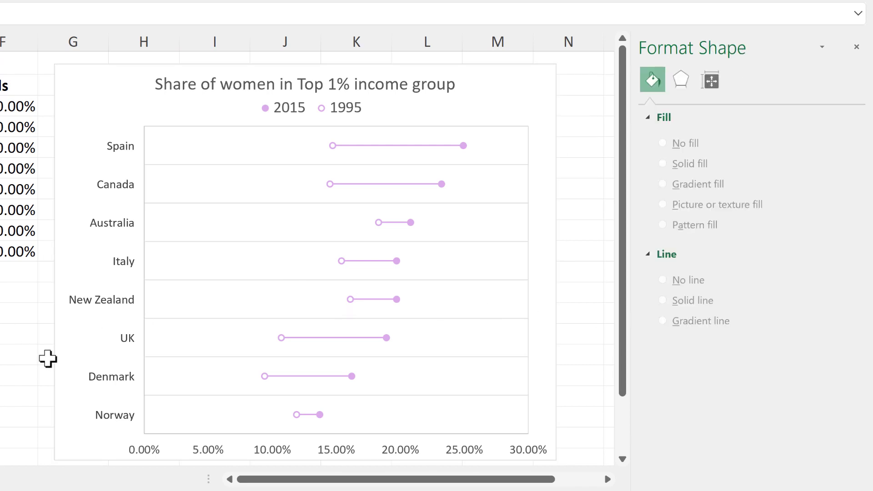
Set the horizontal axis number format to 0 decimal places, showing 0% to 30%
left_click(410, 457)
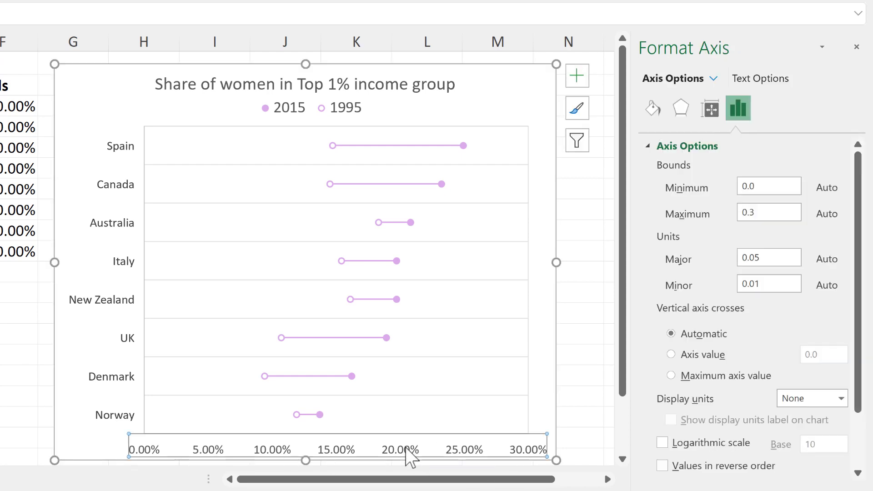
scroll(673, 409, "down", 2)
left_click(671, 473)
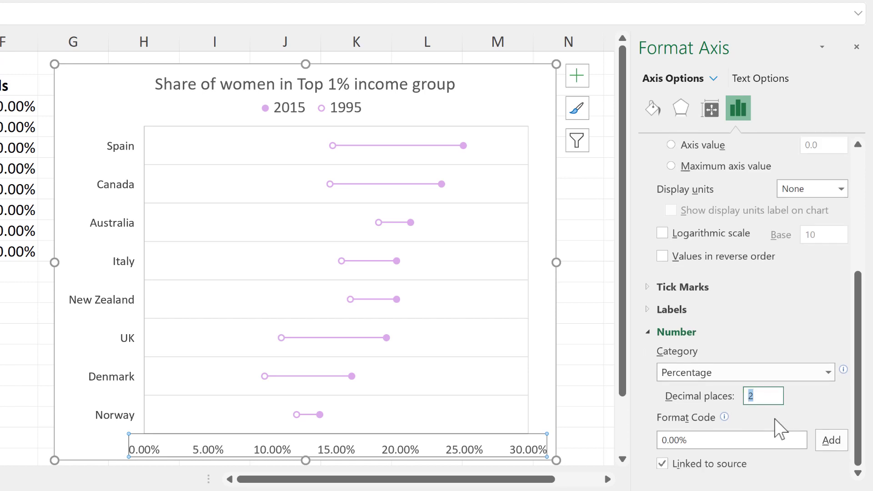
type("0")
key("Return")
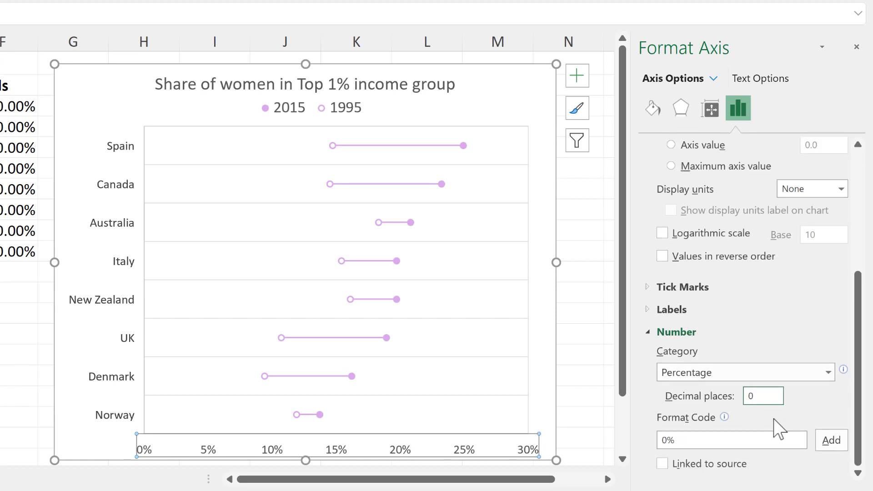
left_click(857, 47)
left_click(701, 183)
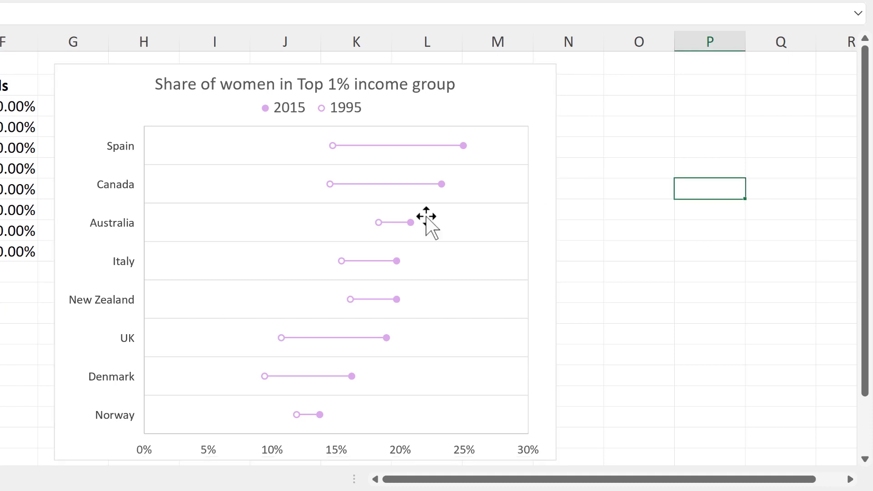
In Select Data, move the 1995 series above 2015 so it's listed first
left_click(433, 69)
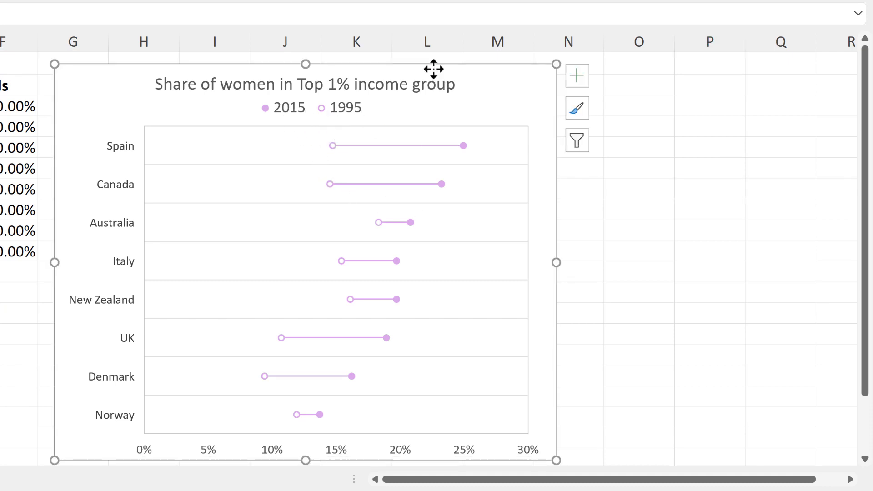
right_click(434, 69)
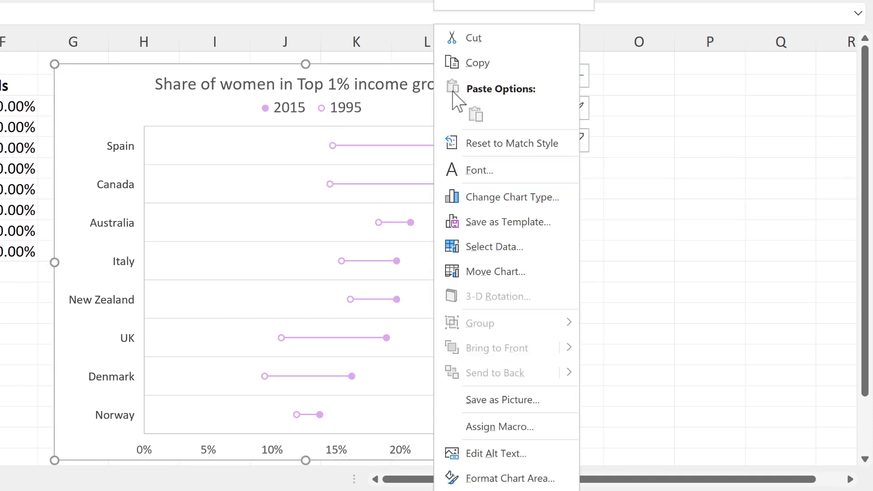
left_click(510, 249)
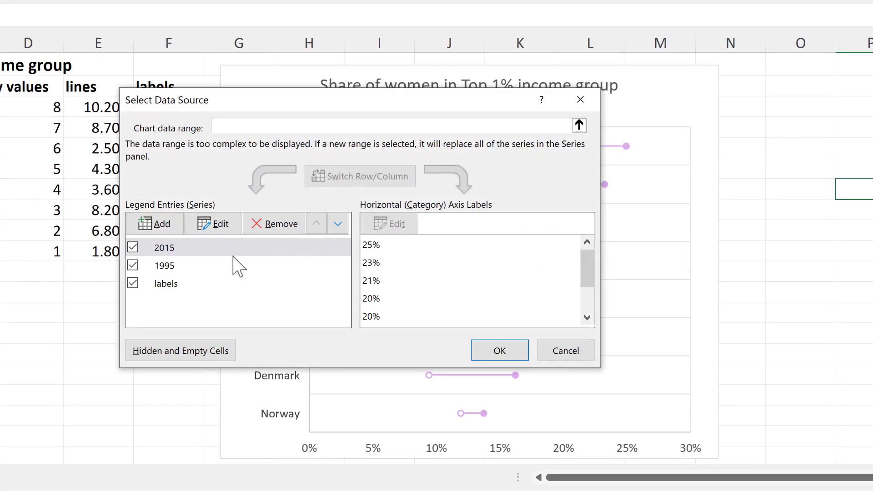
left_click(159, 266)
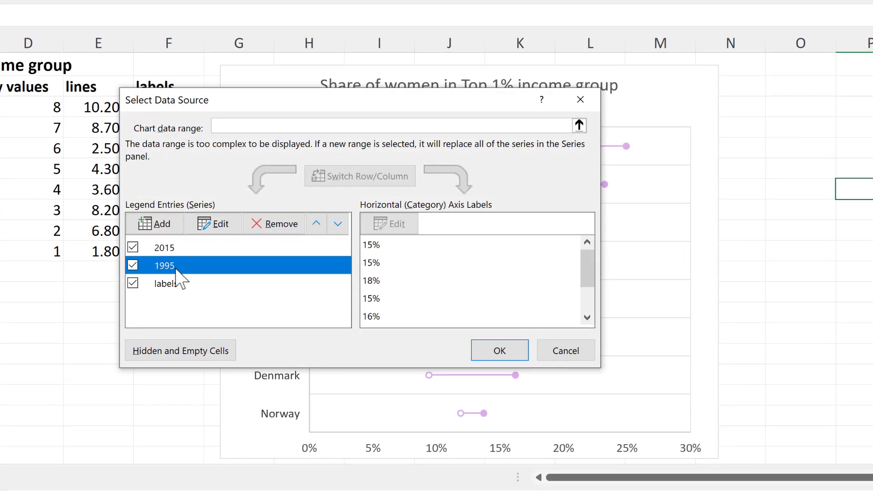
left_click(316, 223)
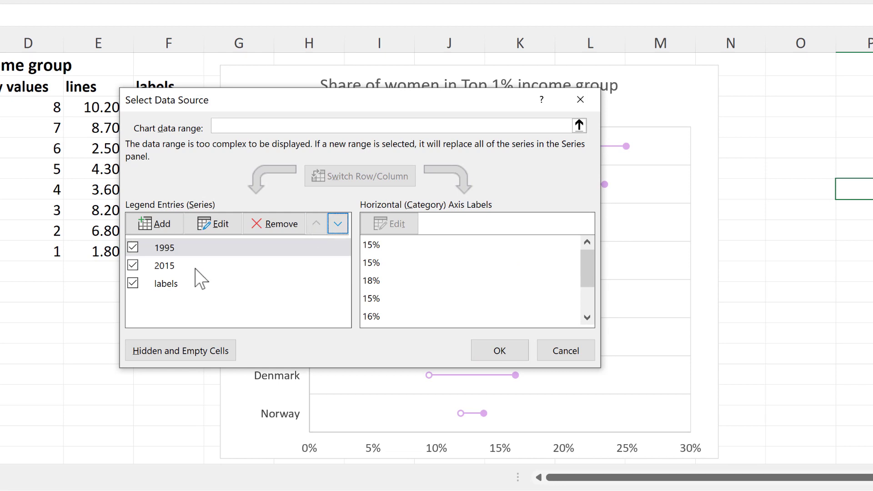
left_click(487, 363)
left_click(786, 204)
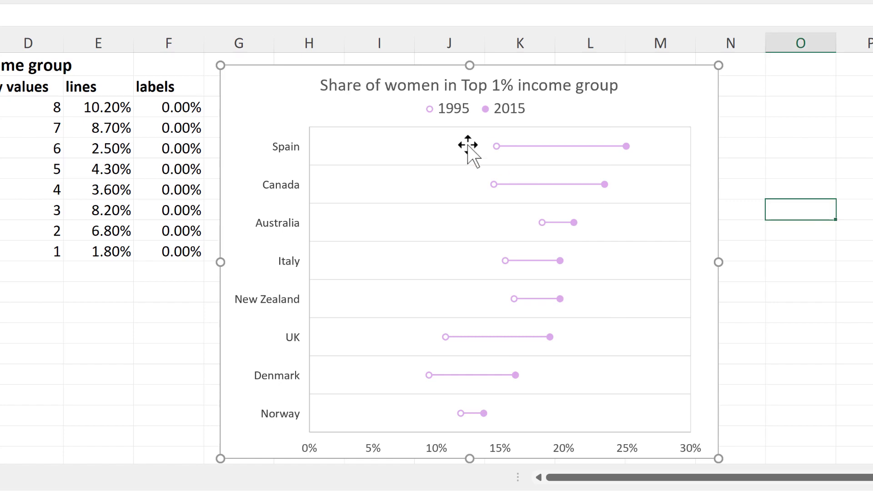